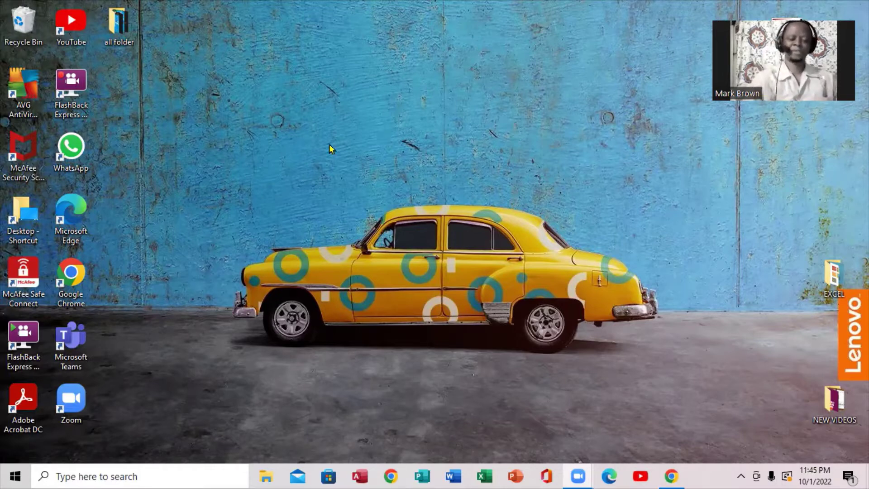
Search Windows Start for 'WOR' and launch WordPad with a new blank document.
click(103, 475)
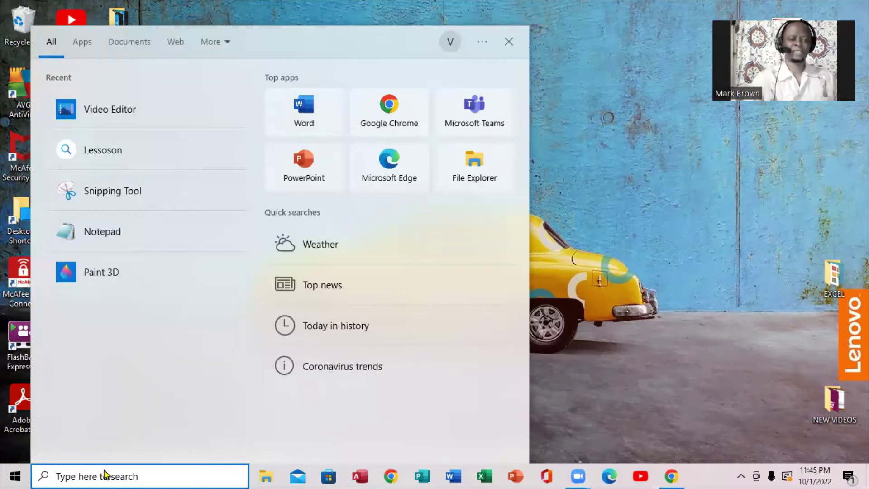
text(W)
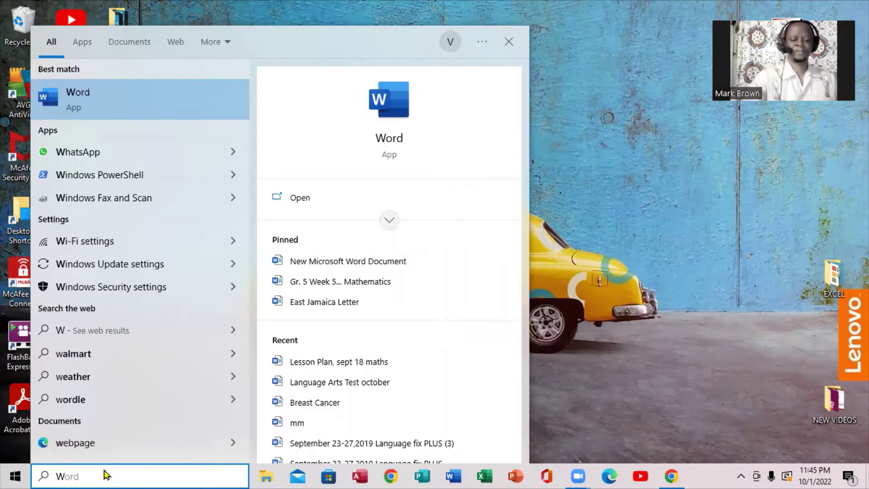
text(OR)
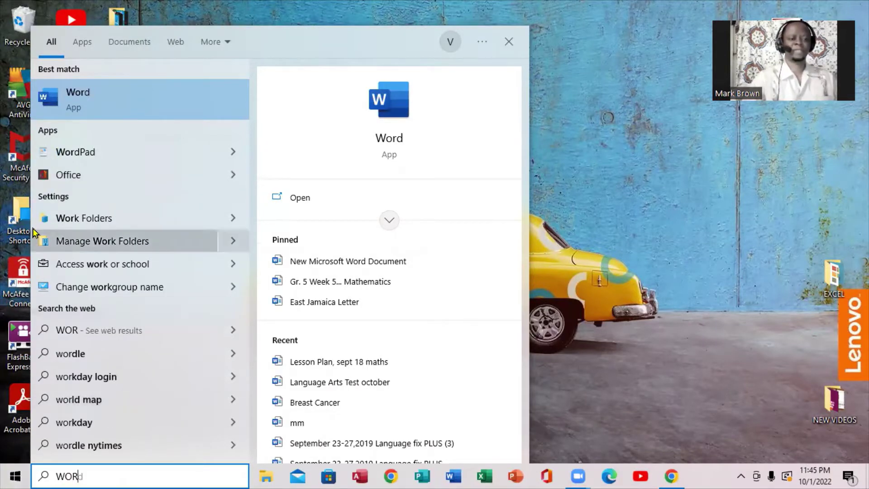
click(95, 155)
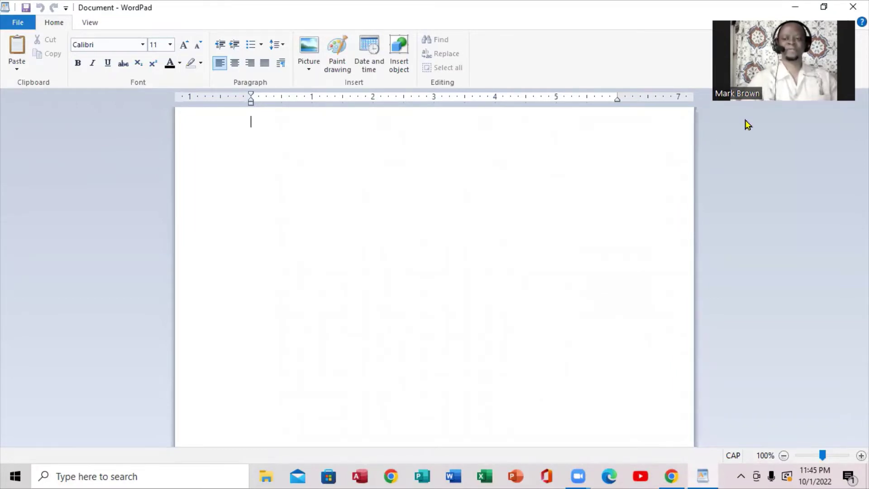
Open WordPad's File menu showing the new, open, save, print and recent documents options.
drag(764, 342, 774, 410)
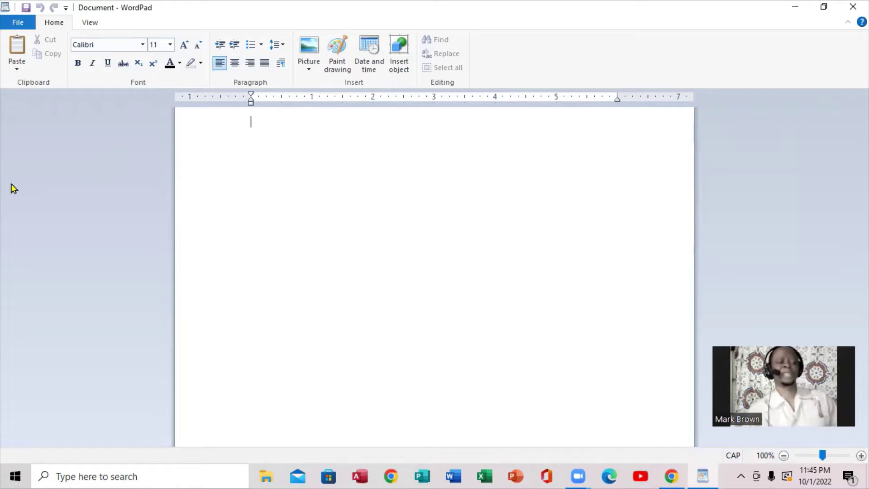
click(17, 23)
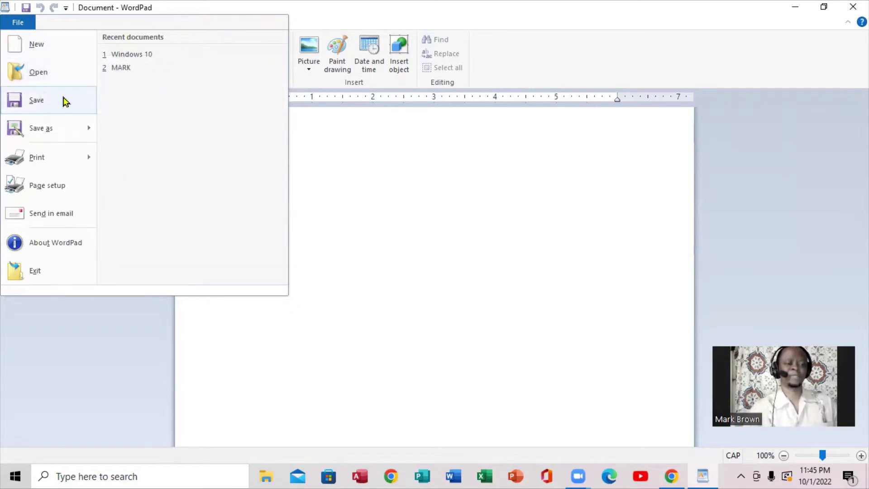
Look over the Save as and Print options, then close the File menu.
mouse_move(42, 126)
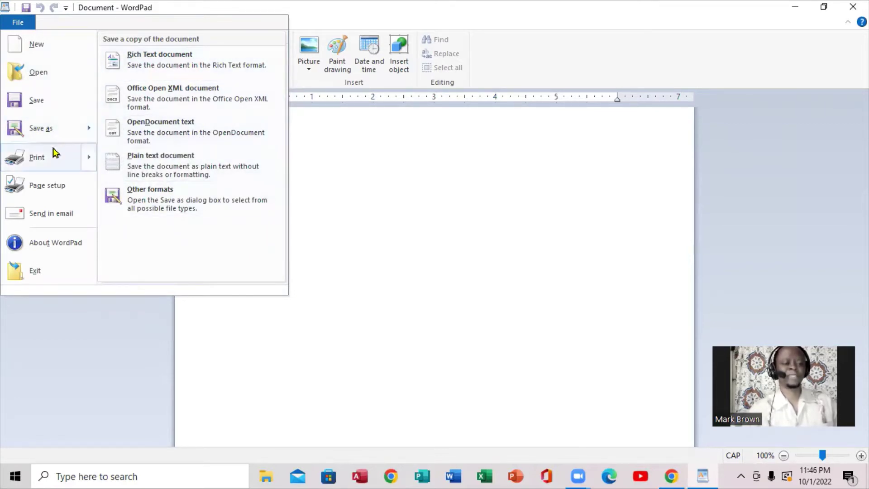
mouse_move(34, 160)
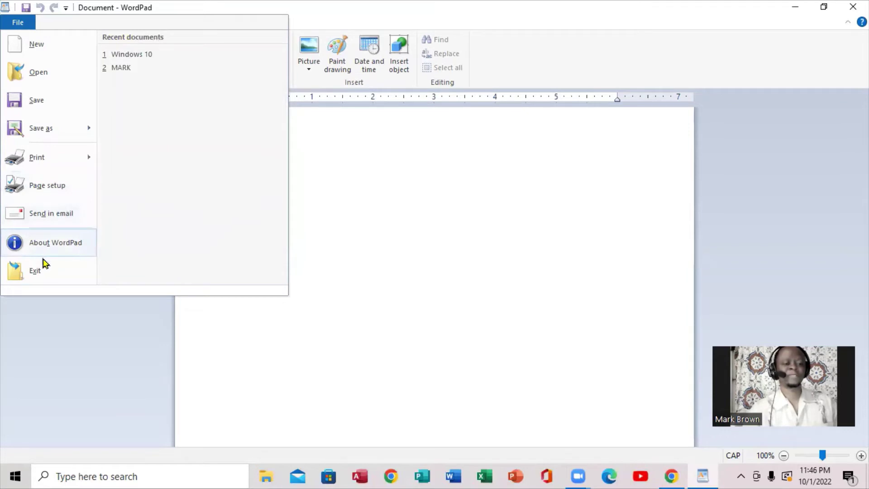
click(92, 309)
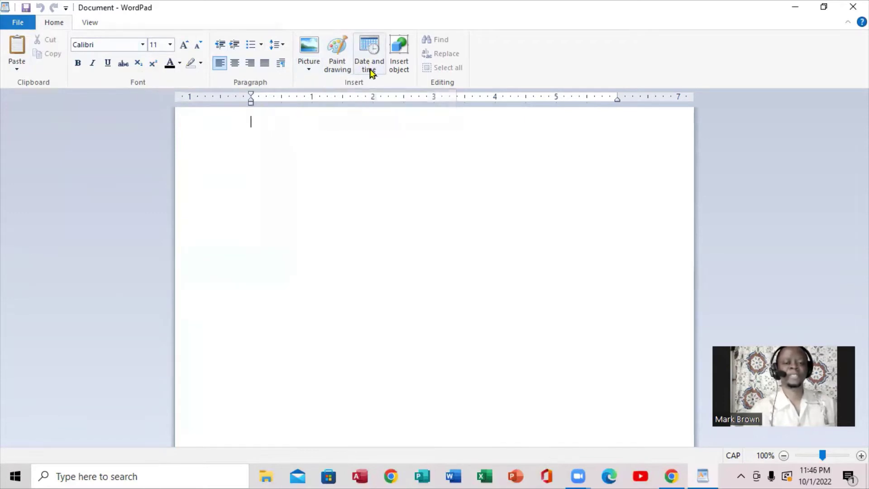
click(90, 23)
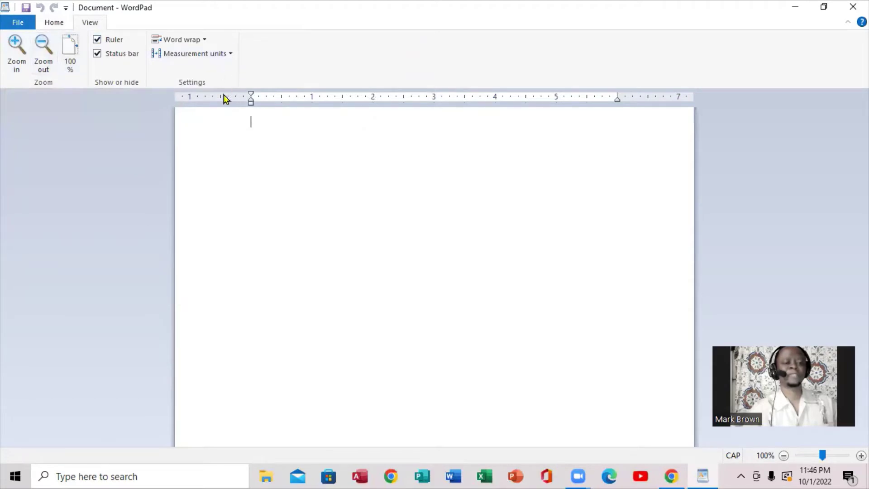
click(97, 40)
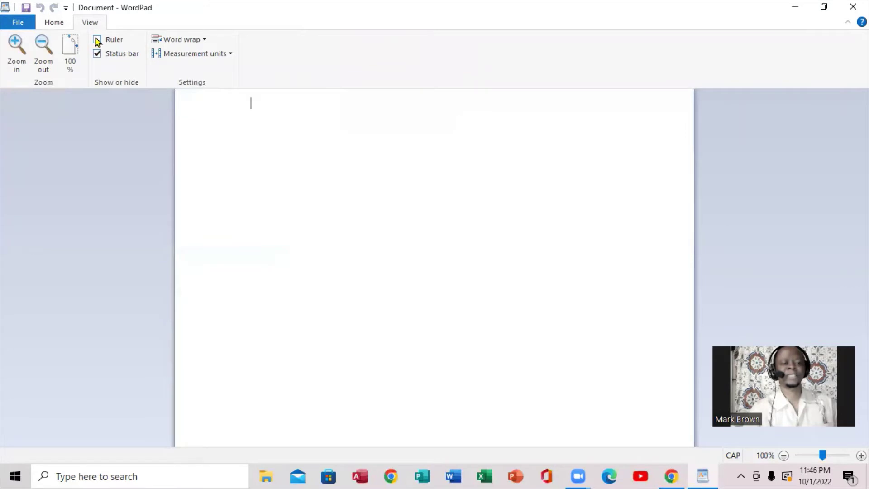
click(97, 41)
click(206, 40)
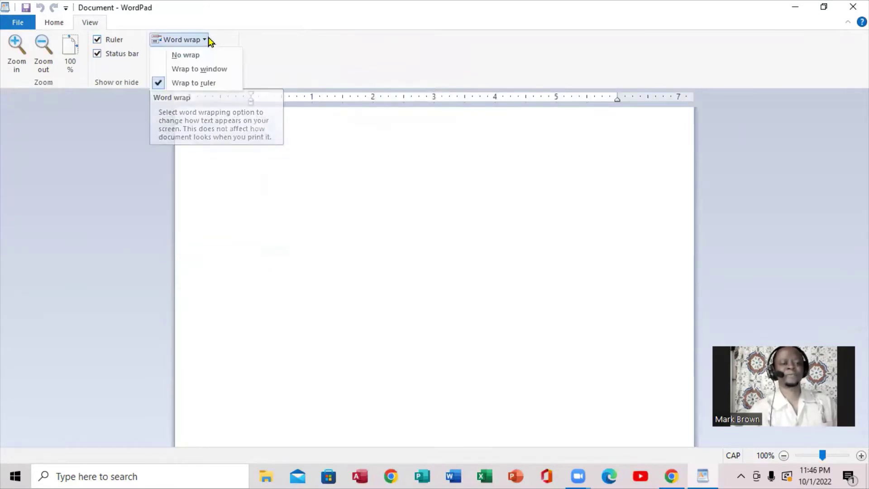
click(275, 39)
click(231, 54)
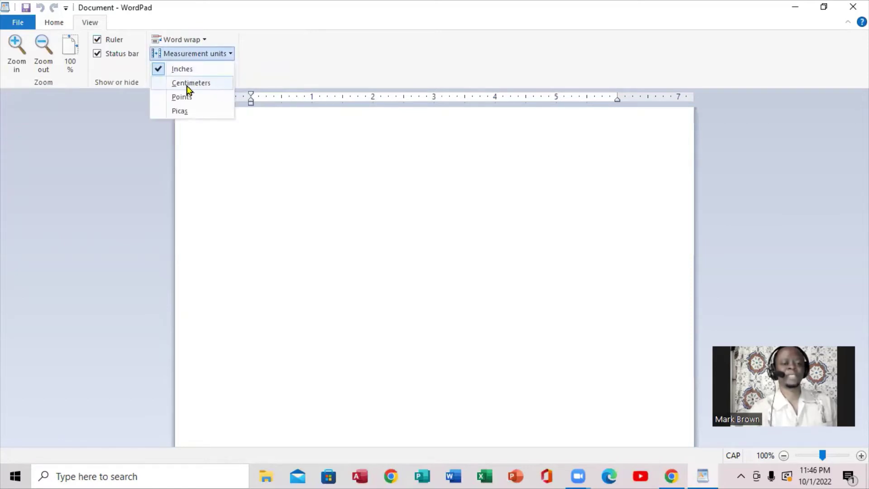
click(262, 54)
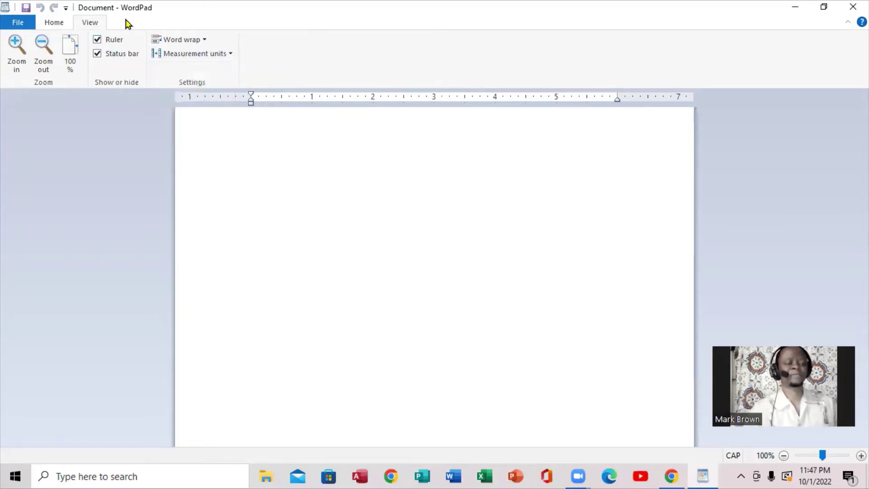
click(56, 23)
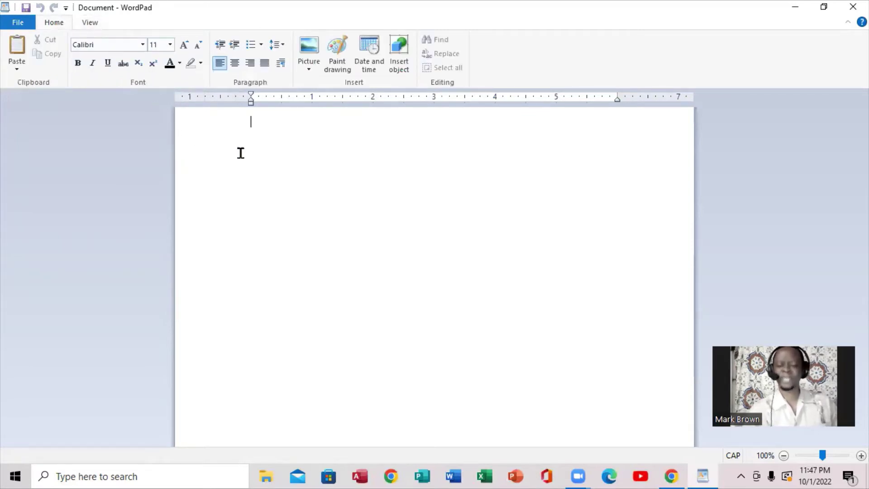
Type the capitalised name sentence, insert an empty line above it, and select it.
text(MY NAME IS MARK)
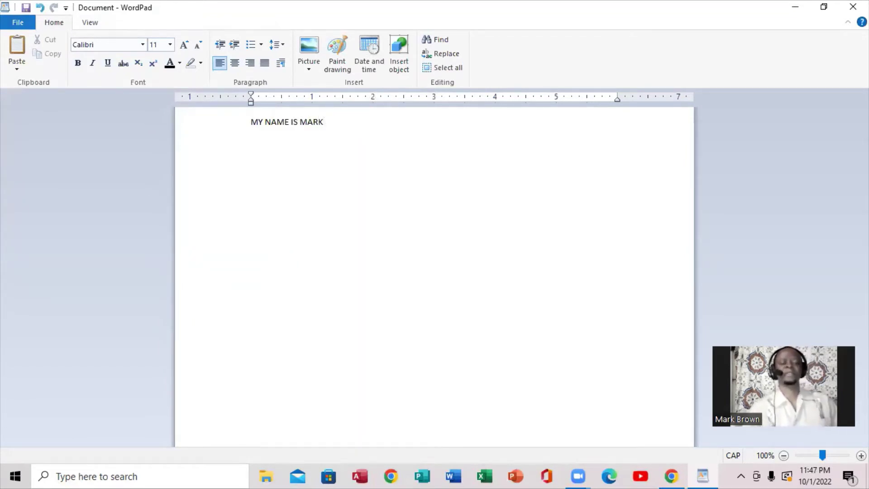
click(252, 121)
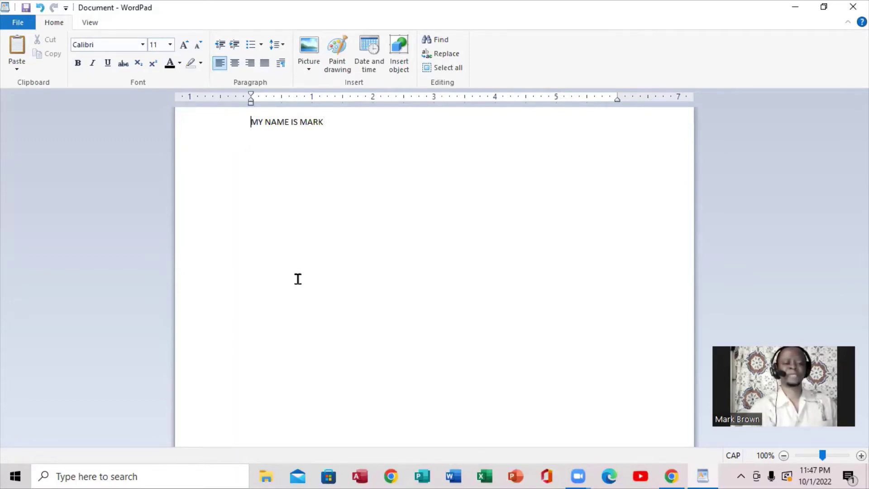
key(Return)
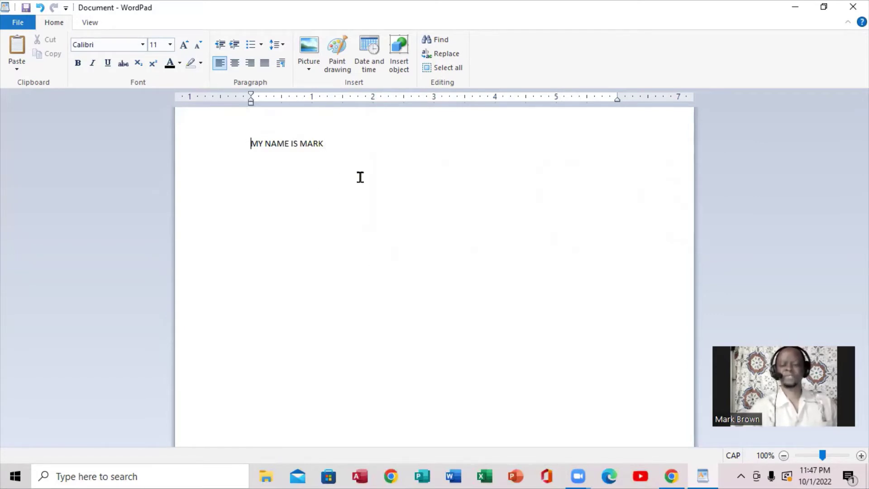
mouse_move(327, 140)
mouse_down()
mouse_move(252, 131)
mouse_move(331, 147)
mouse_up()
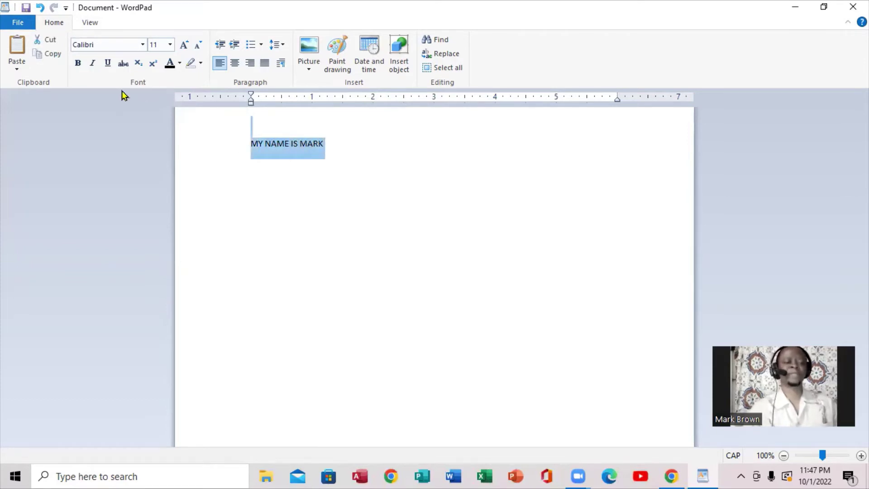
Set the name sentence in Bodoni MT Black, turning italic on and back off.
click(142, 45)
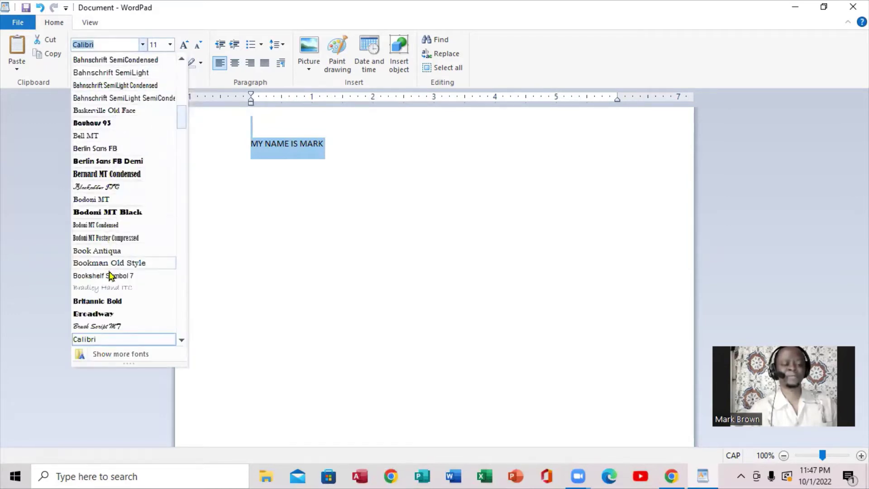
click(93, 214)
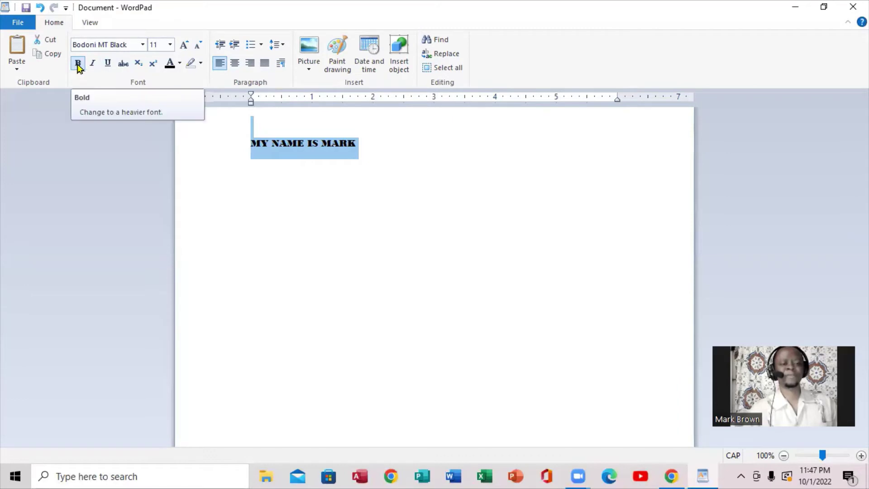
click(93, 65)
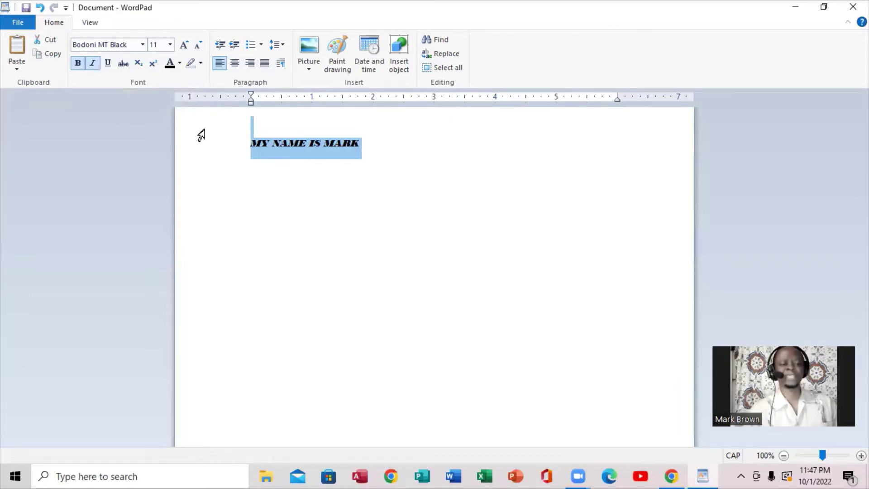
click(93, 65)
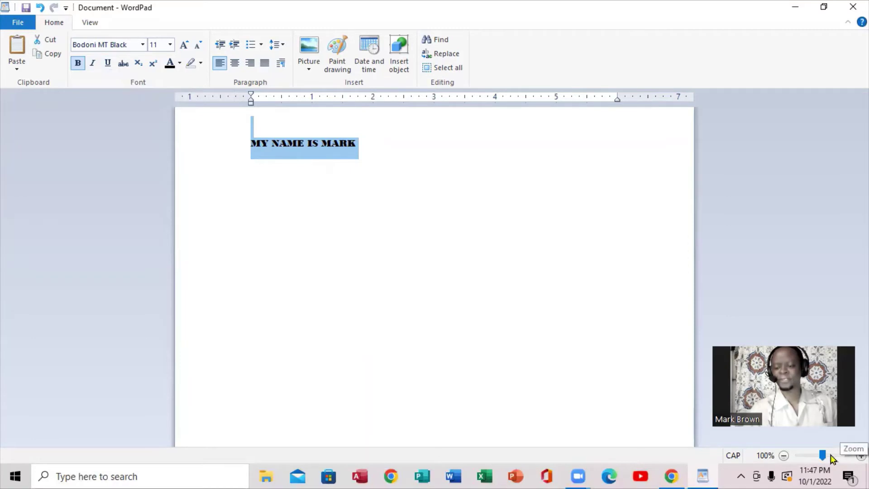
Zoom the page view out, then step it back in until it reads 140%.
click(783, 456)
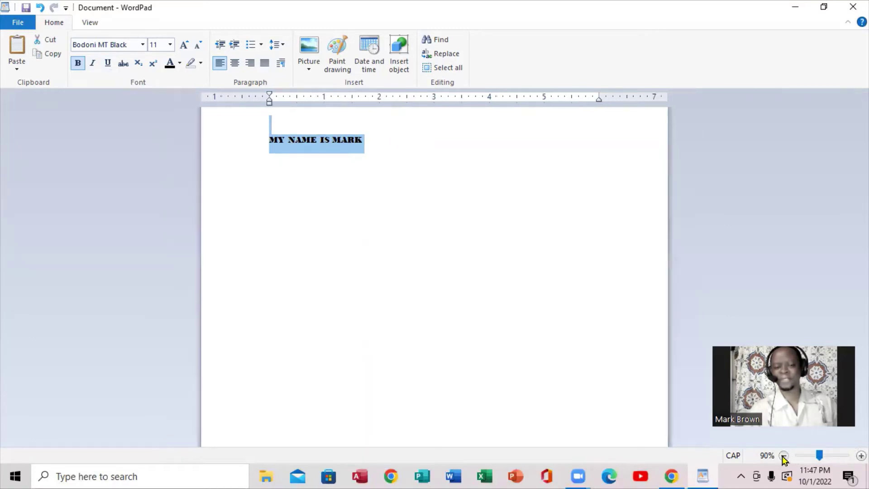
click(783, 456)
click(783, 455)
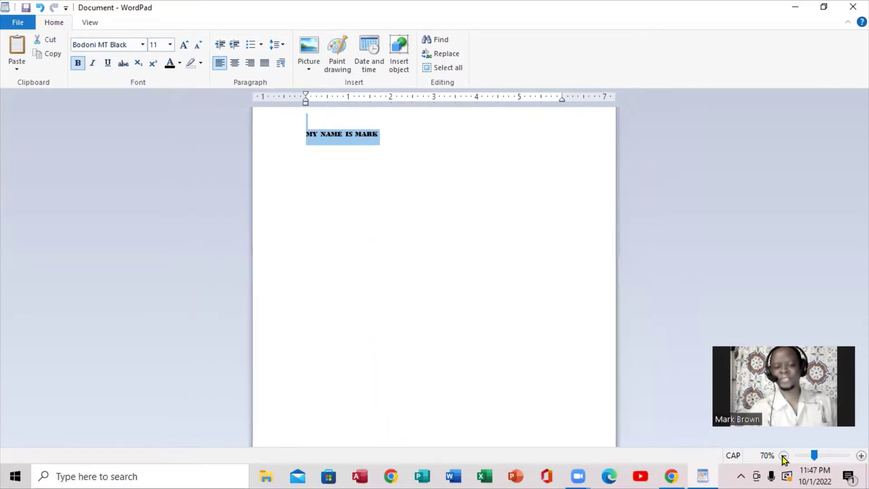
click(783, 456)
click(860, 455)
click(860, 456)
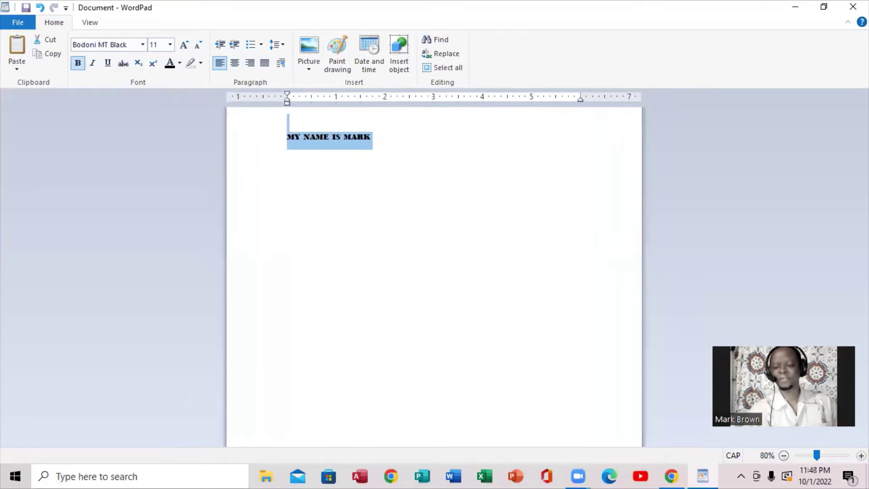
click(860, 456)
click(860, 456)
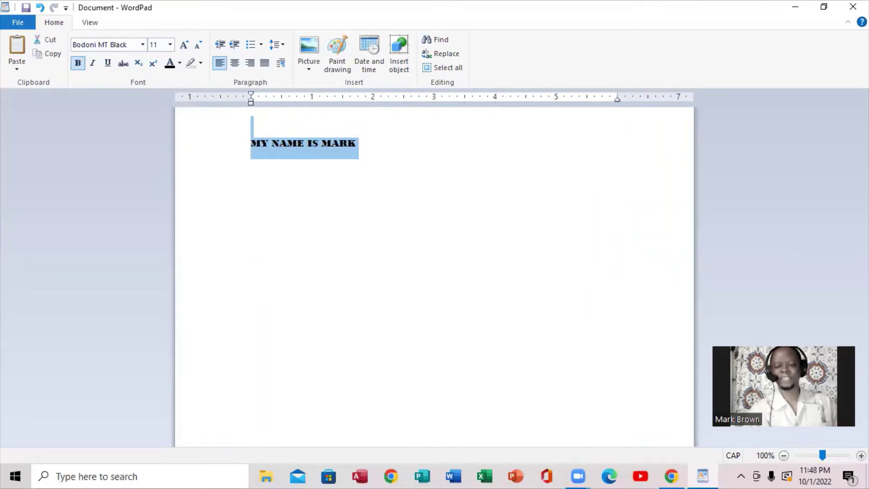
click(860, 456)
click(861, 456)
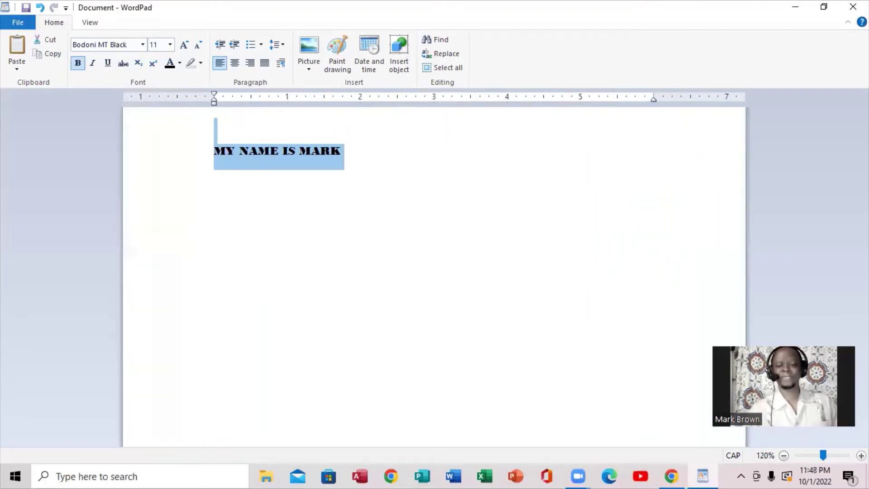
click(860, 456)
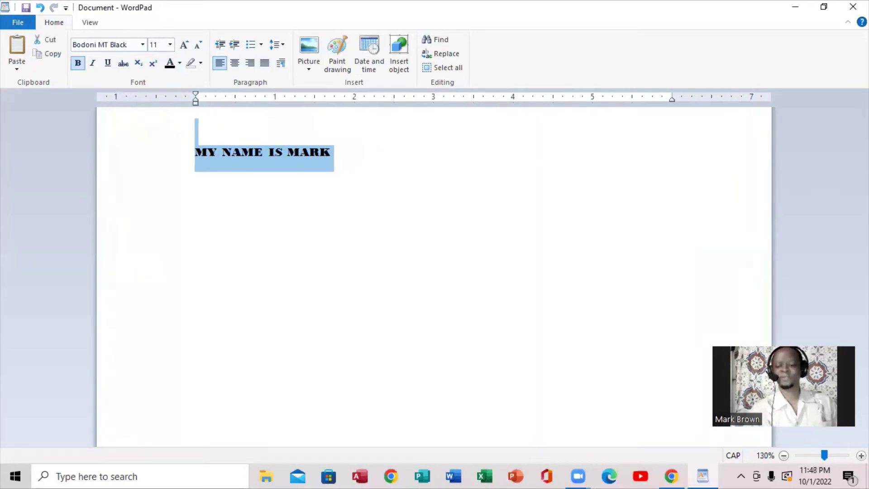
click(861, 455)
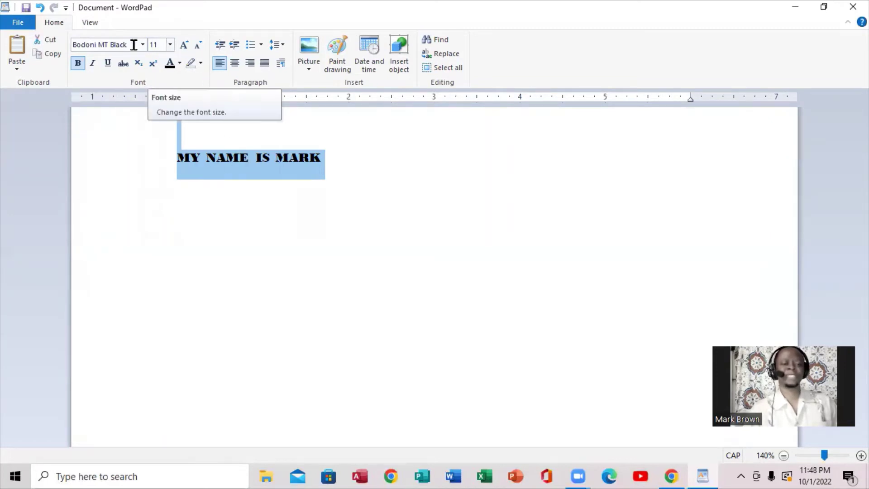
Set the heading to font size 26, grow it once, then shrink it to 22.
click(170, 44)
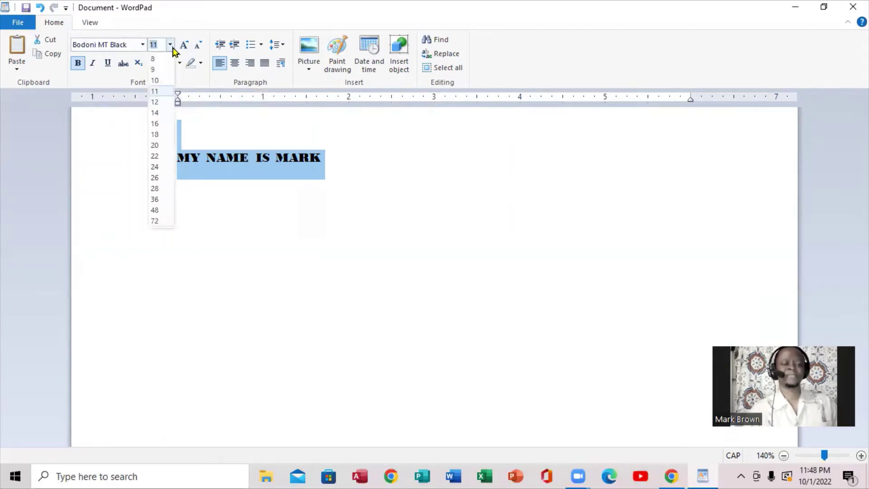
click(154, 178)
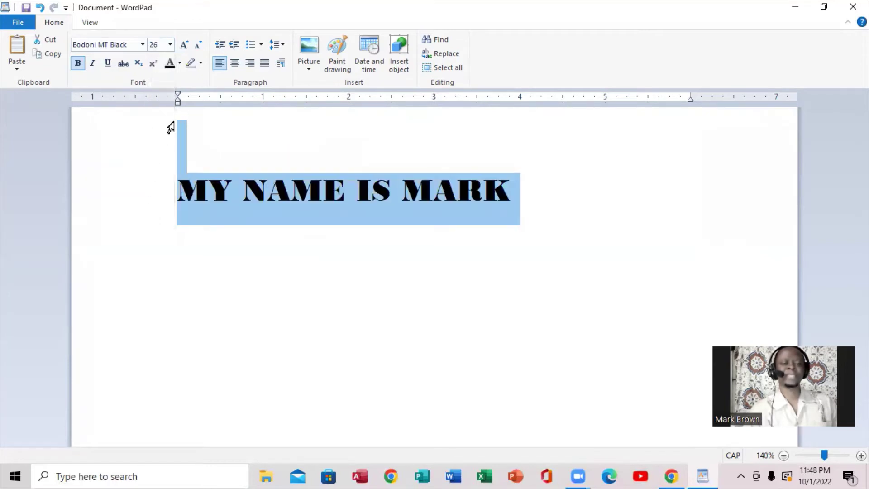
click(185, 45)
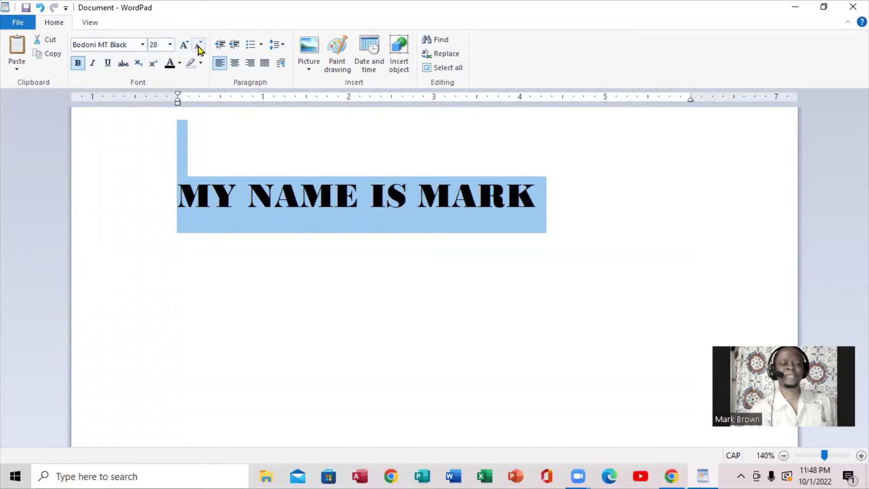
click(199, 47)
click(199, 48)
click(199, 47)
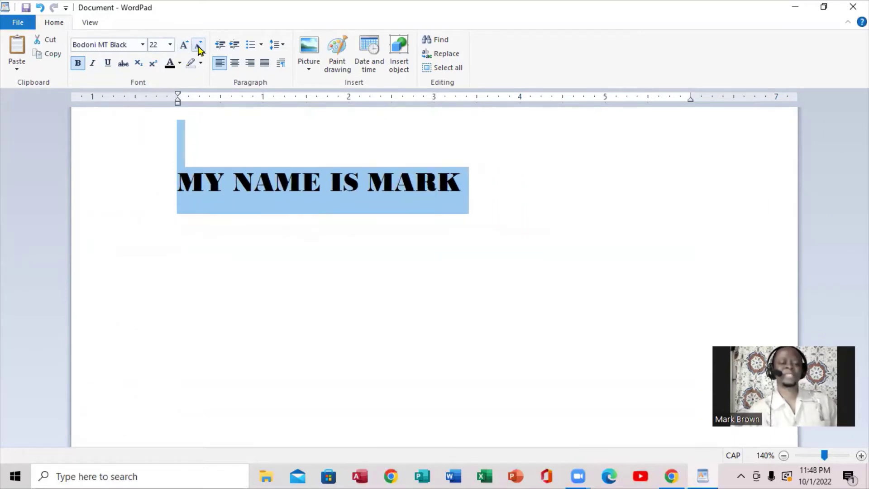
click(180, 64)
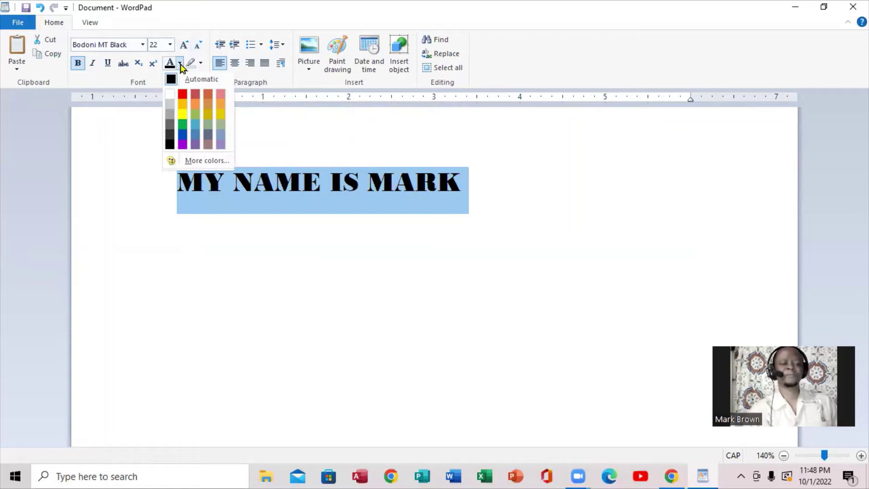
Colour the heading red and try centre and right alignment before justifying it.
click(185, 96)
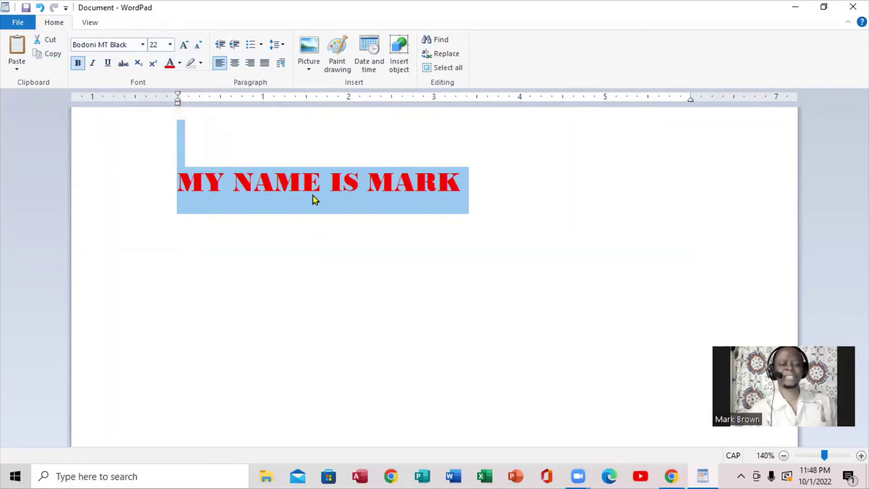
click(201, 64)
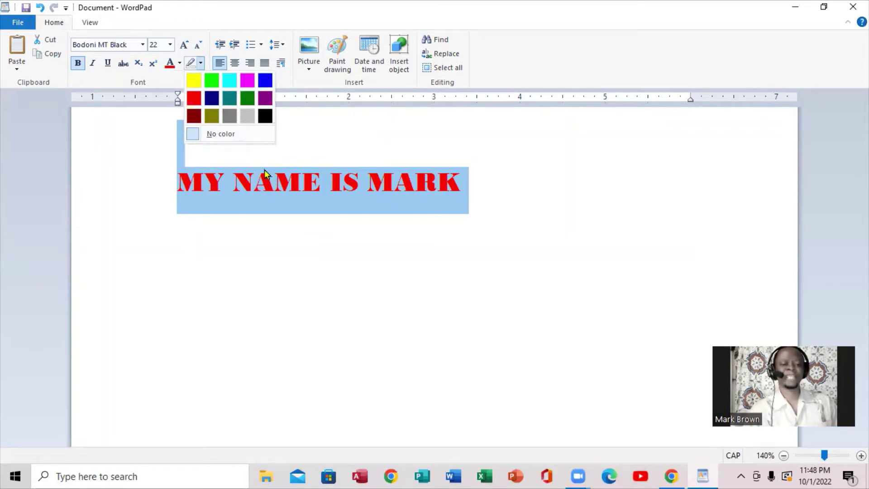
click(234, 67)
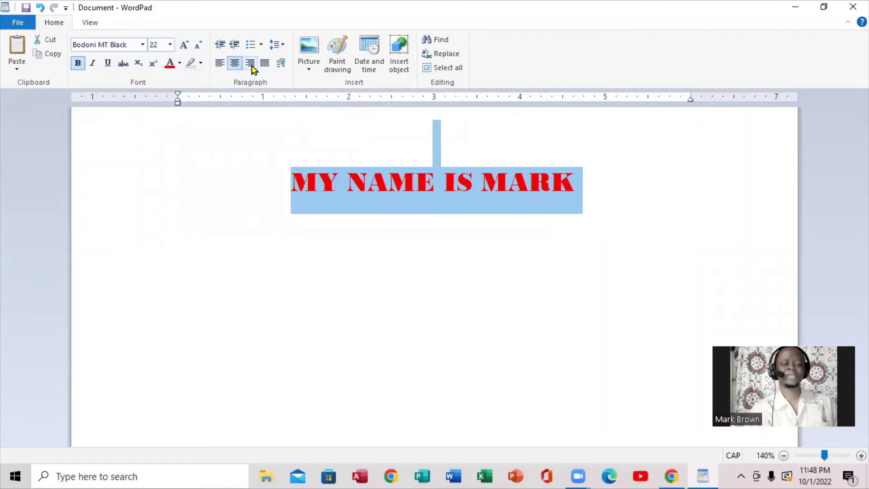
click(251, 63)
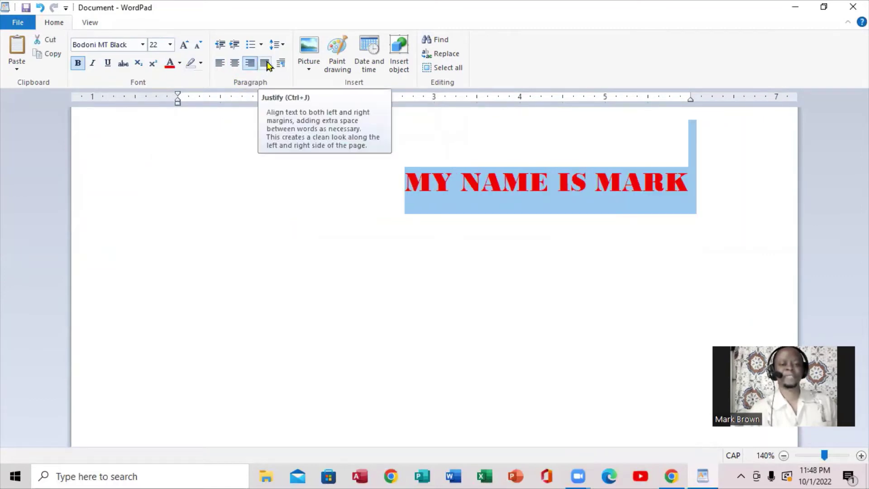
click(265, 63)
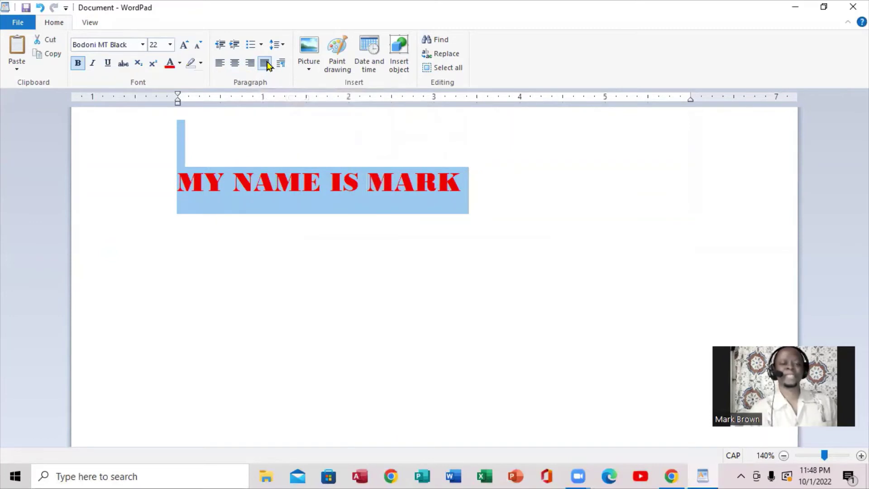
click(282, 45)
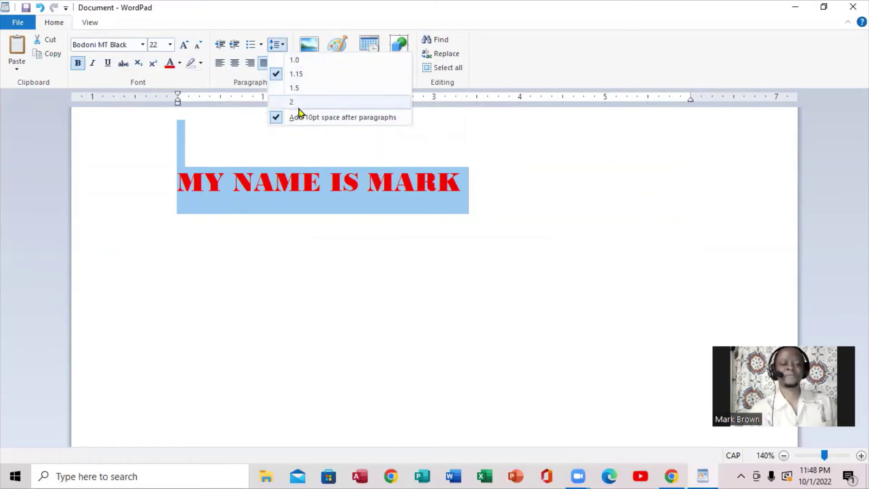
click(257, 134)
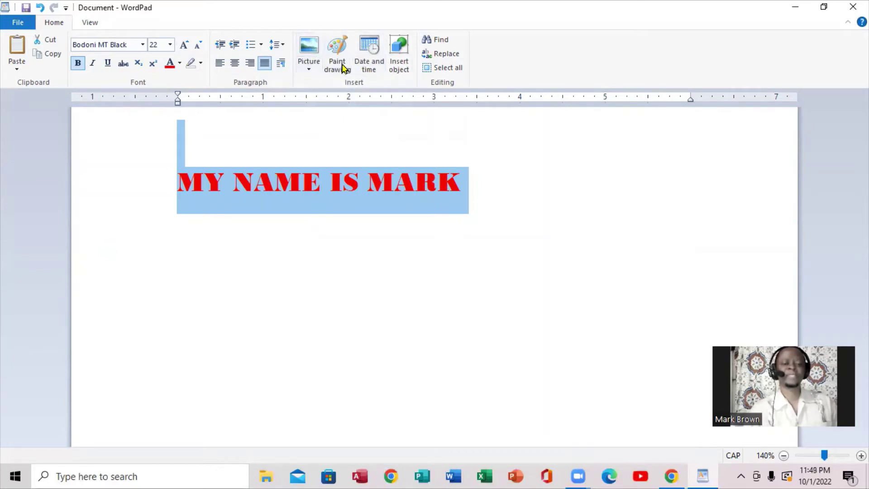
click(439, 42)
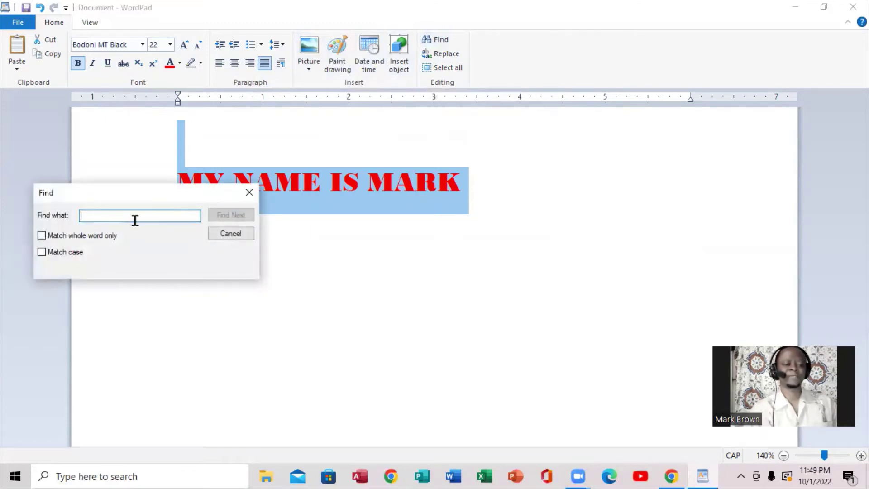
click(249, 192)
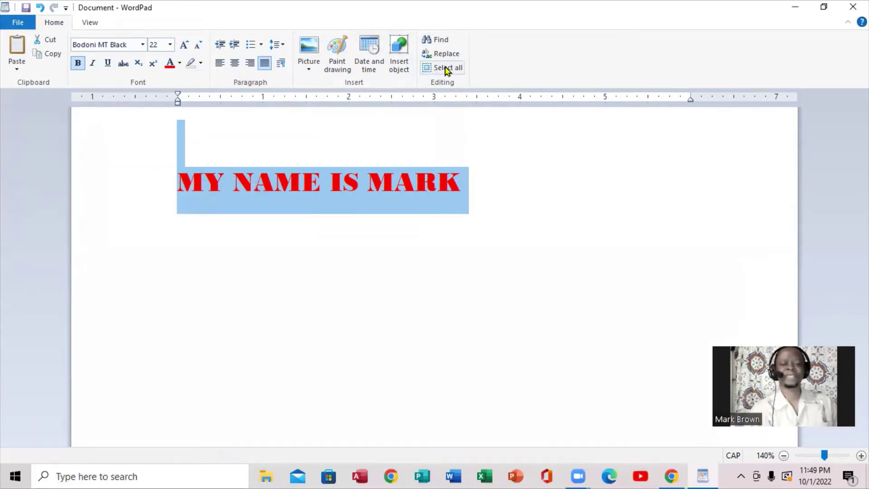
click(505, 158)
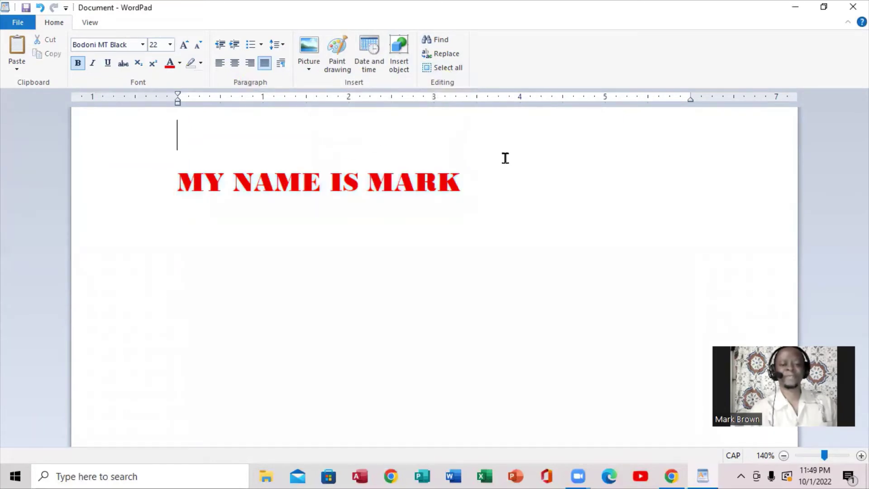
click(449, 68)
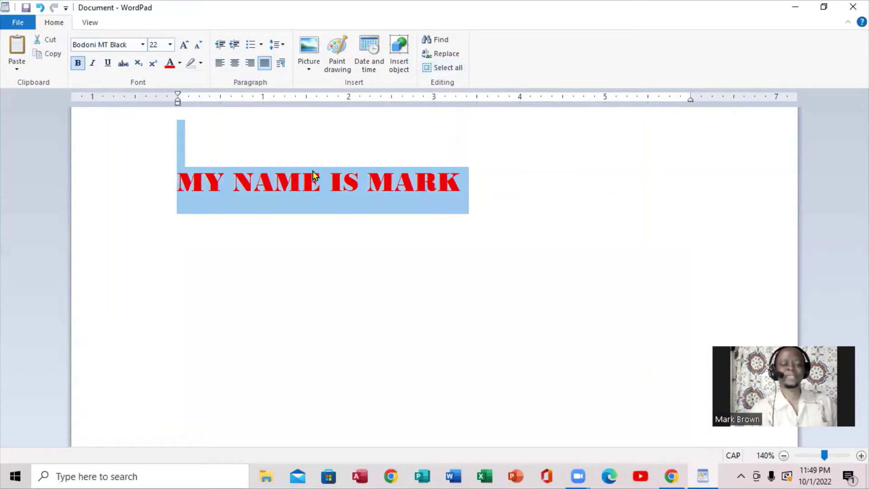
click(483, 210)
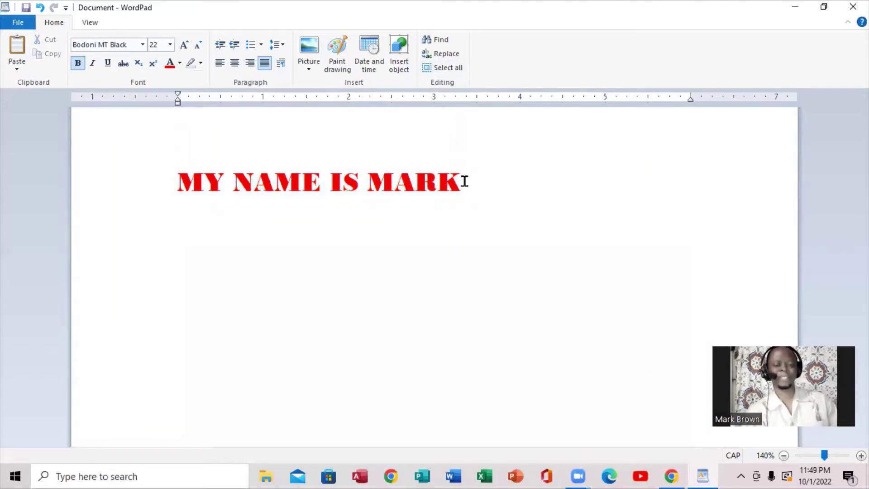
click(449, 68)
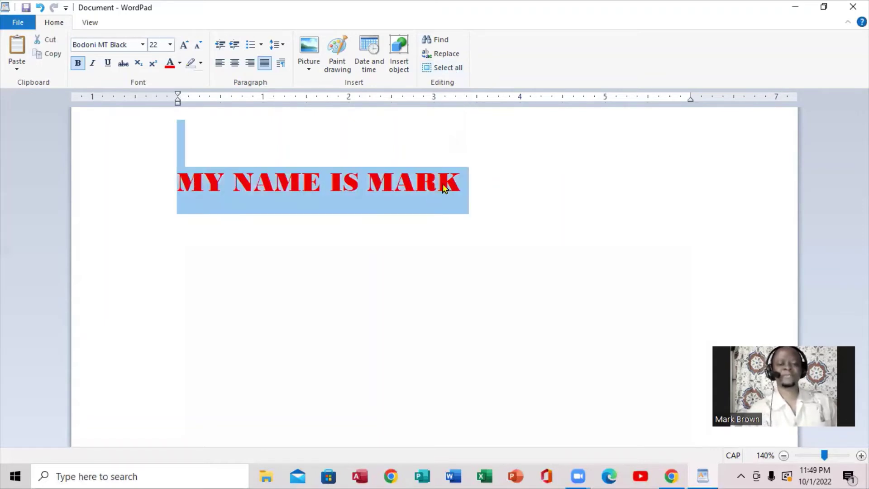
click(519, 148)
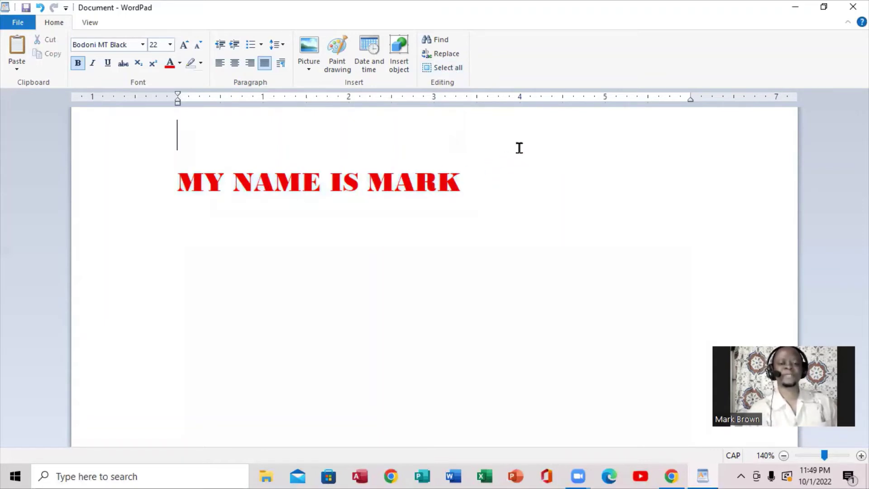
Use Replace to swap the heading's old first name for the new one, then close the dialog.
click(447, 57)
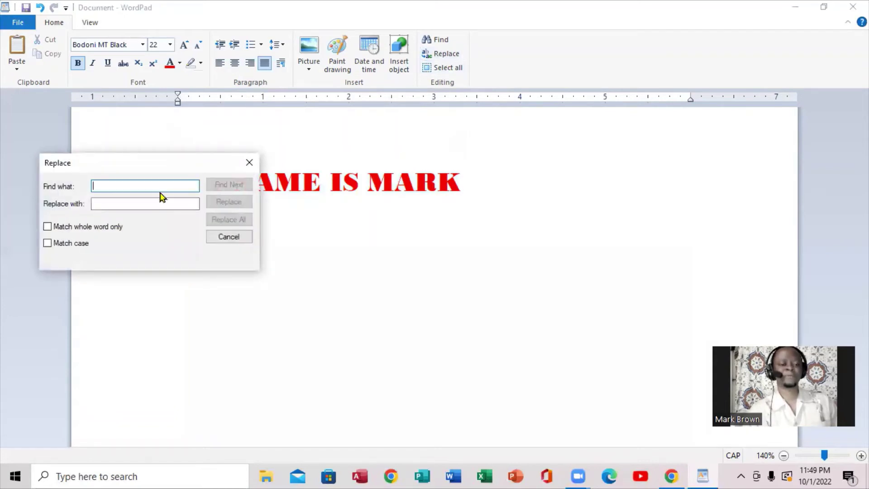
drag(149, 162, 354, 224)
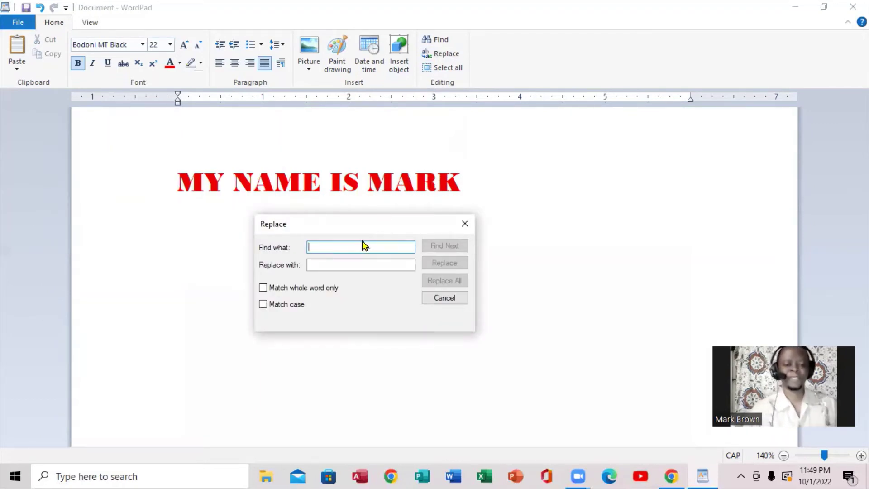
text(MARK)
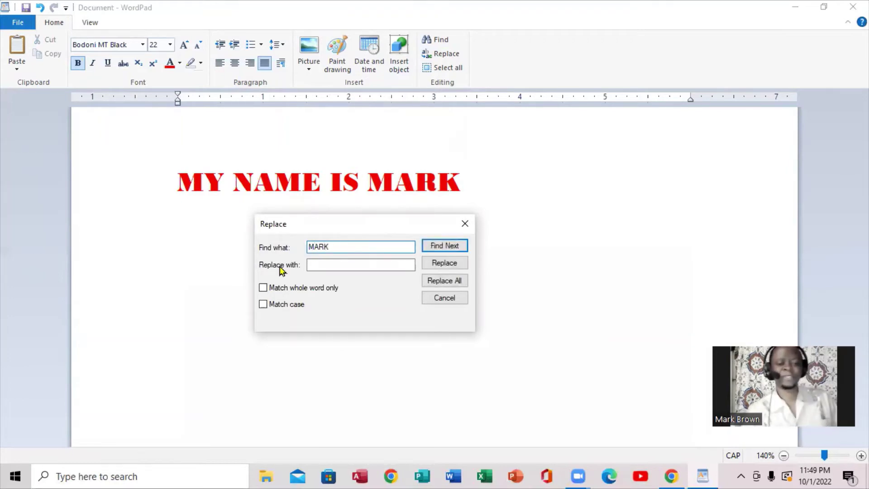
click(319, 264)
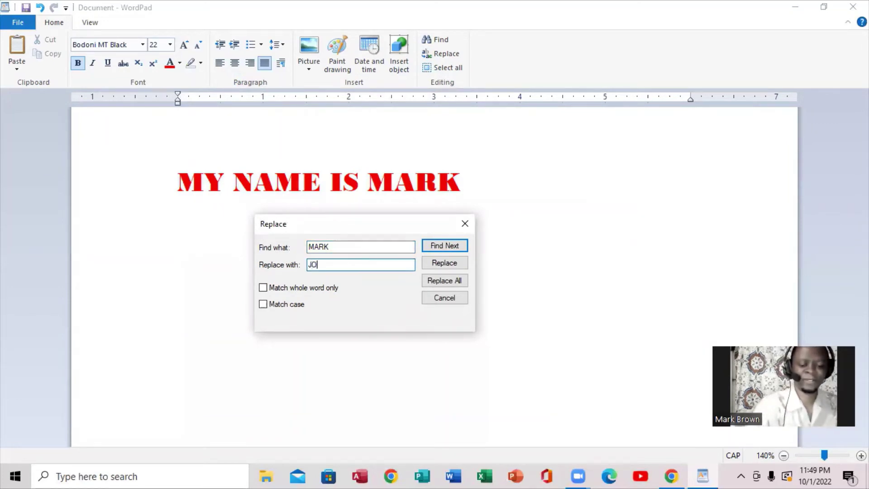
text(JOHN)
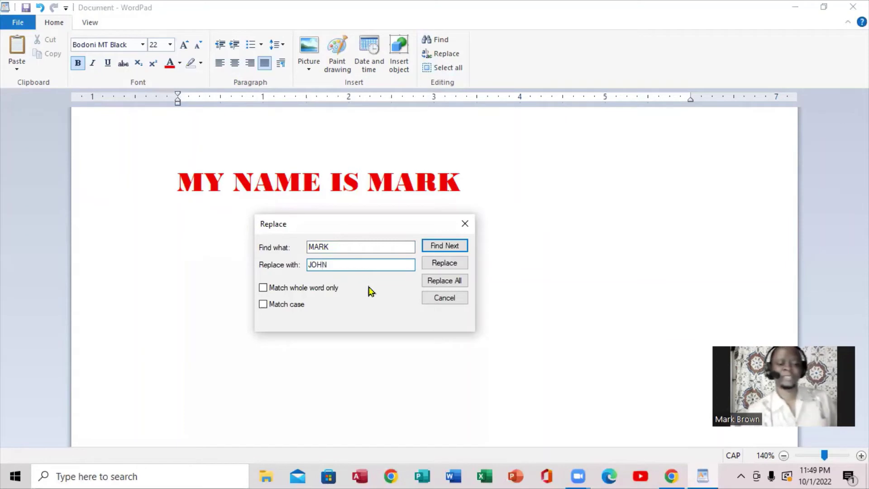
click(452, 264)
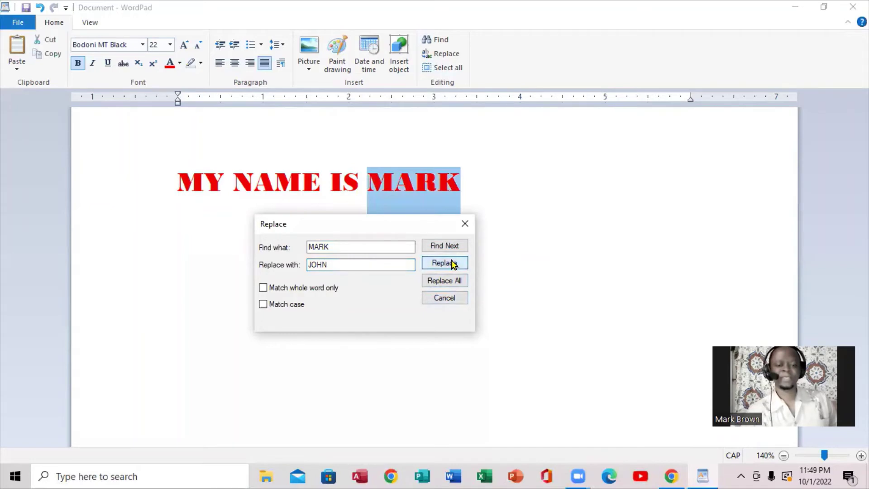
click(452, 264)
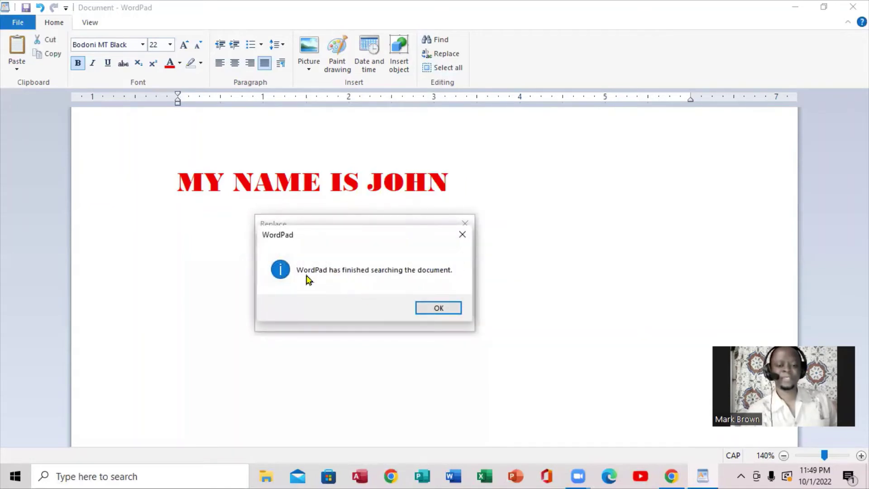
click(439, 308)
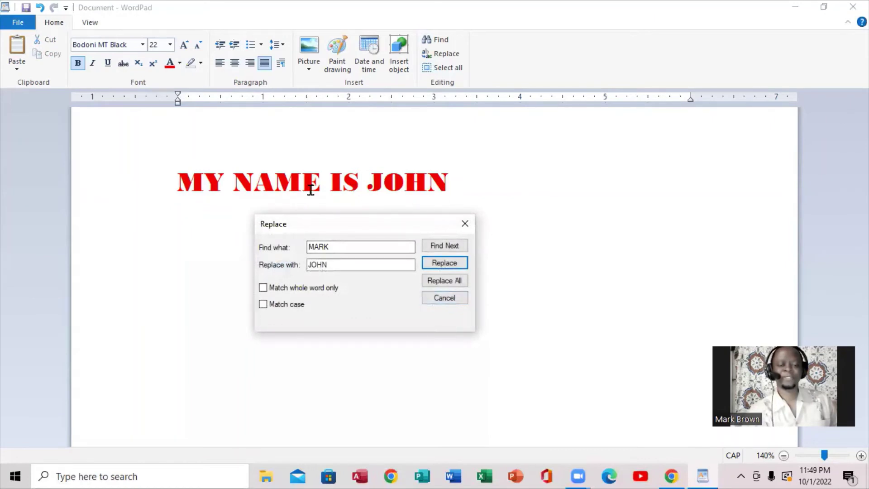
click(465, 224)
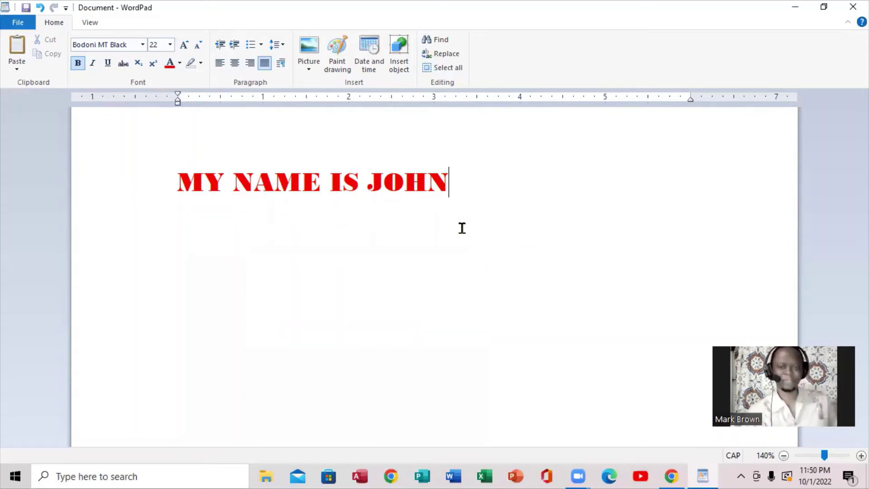
Insert the date 10/1/2022 on a new line below the heading.
key(Return)
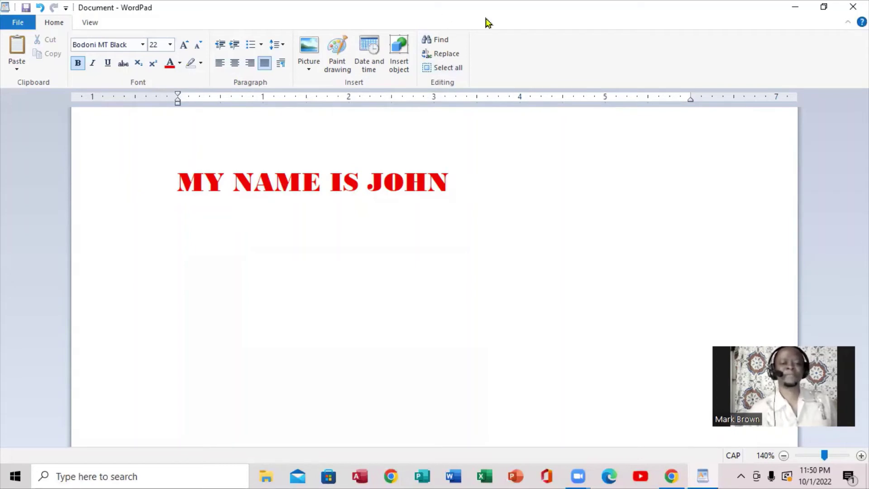
click(369, 65)
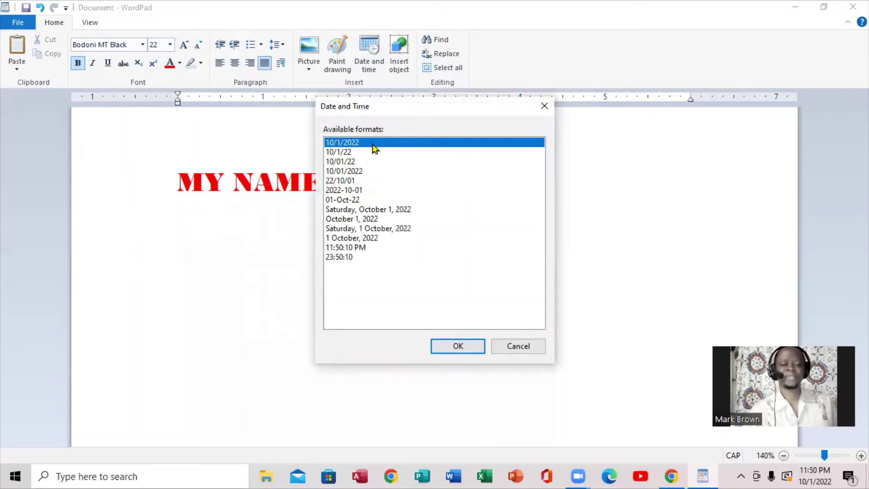
click(458, 346)
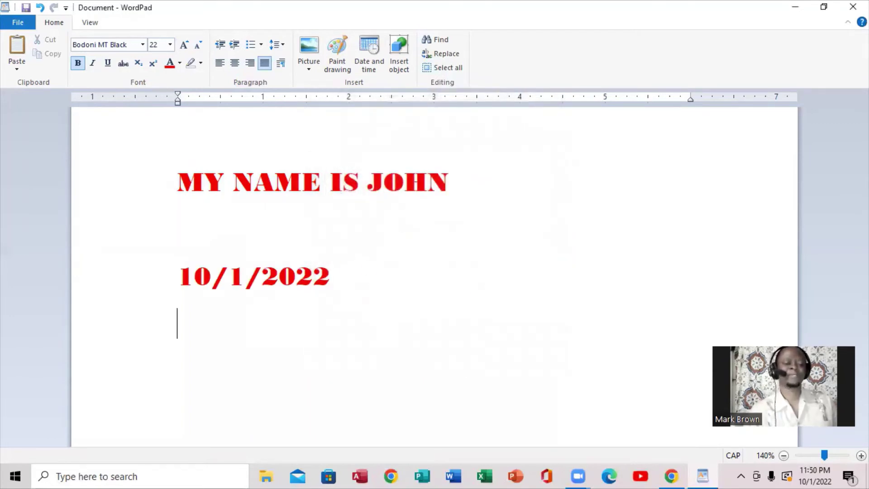
click(346, 63)
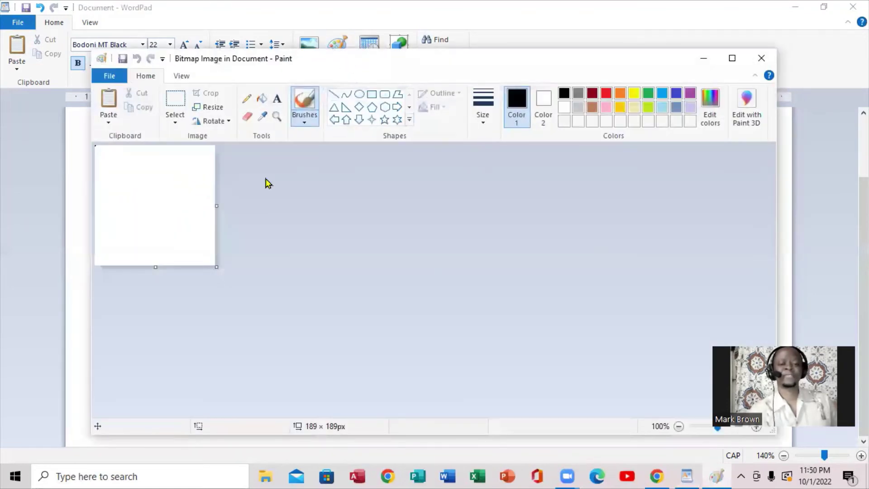
Enlarge the Paint canvas slightly and set up the pencil in red.
drag(217, 205, 256, 206)
drag(174, 266, 175, 277)
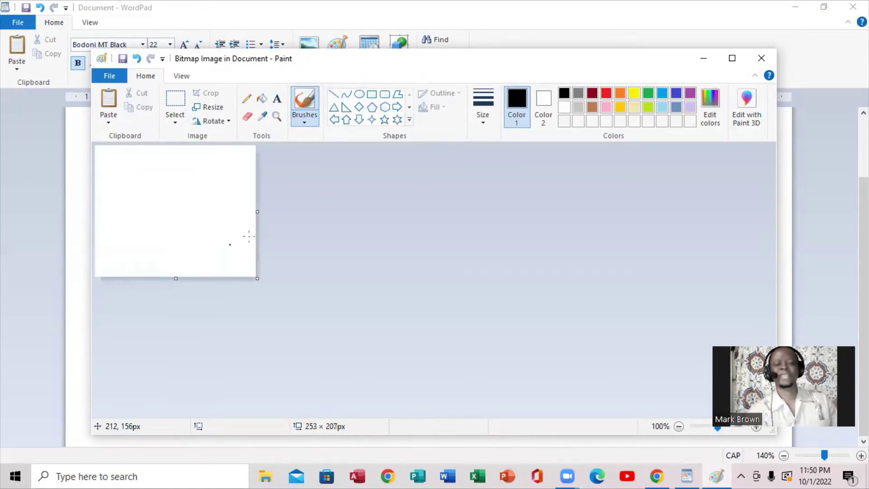
click(606, 94)
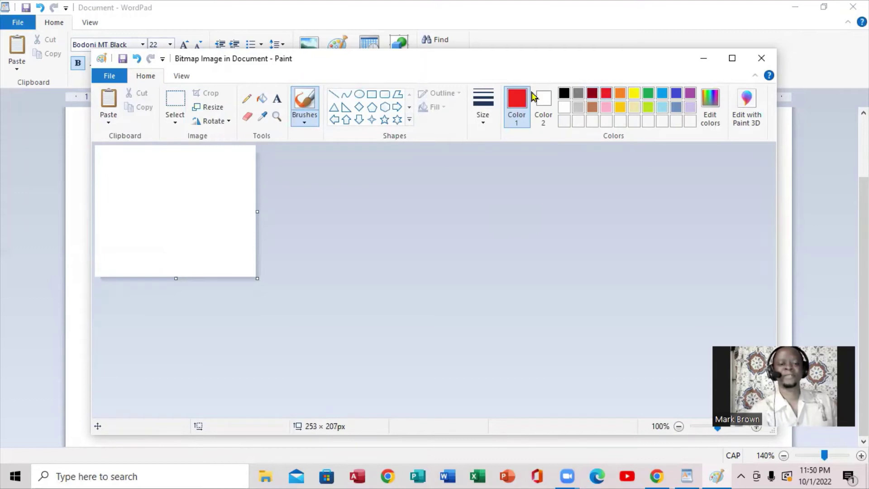
click(306, 123)
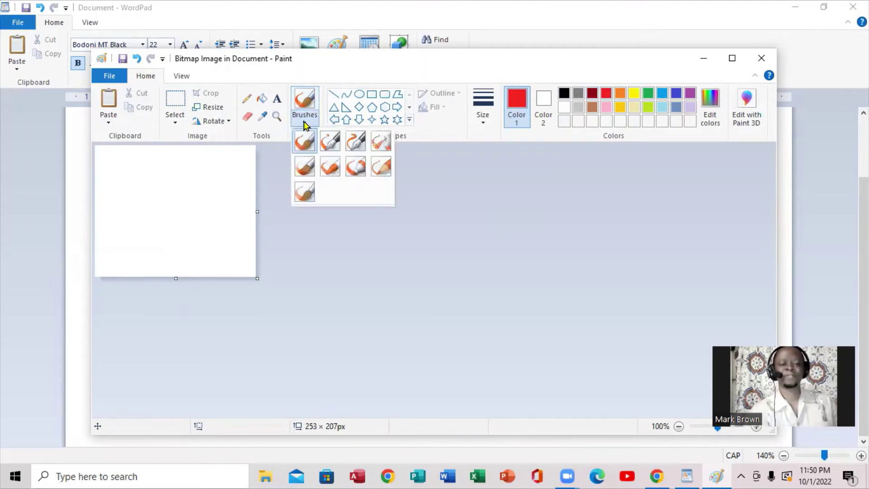
click(331, 142)
click(249, 100)
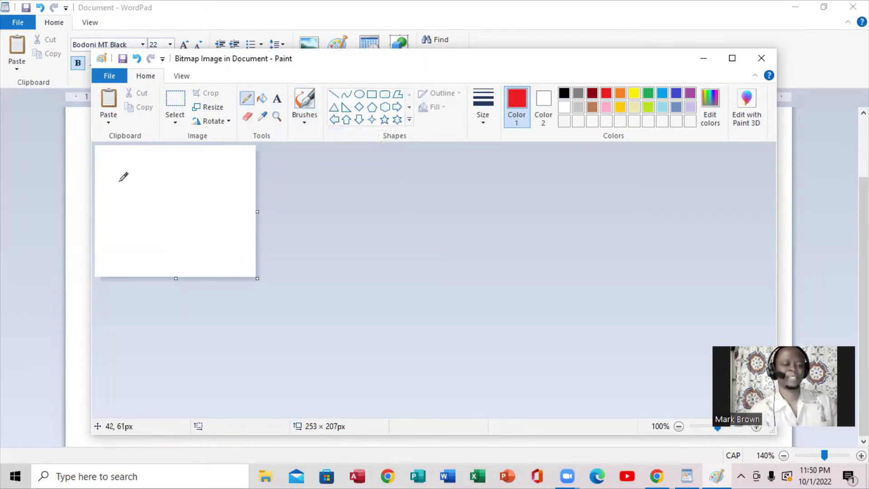
Draw the red 1/2 + 1/2 sum as two stacked fractions.
drag(105, 163, 118, 228)
mouse_move(142, 192)
mouse_down()
mouse_move(142, 215)
mouse_move(154, 204)
mouse_up()
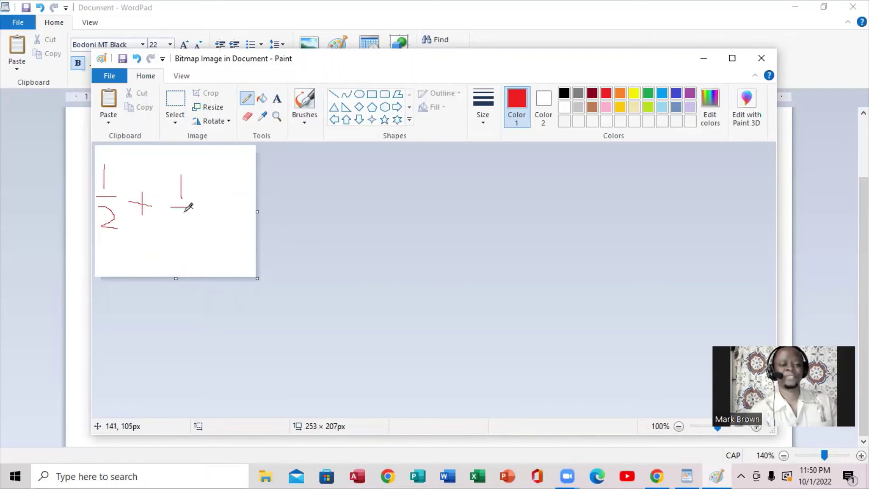
drag(174, 215, 194, 235)
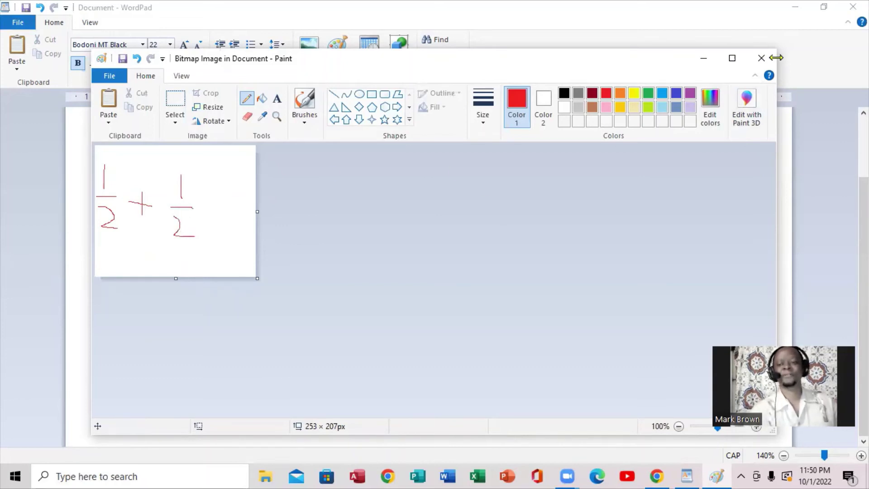
Close Paint and browse the picture chooser to the 'all' folder on the desktop.
click(761, 61)
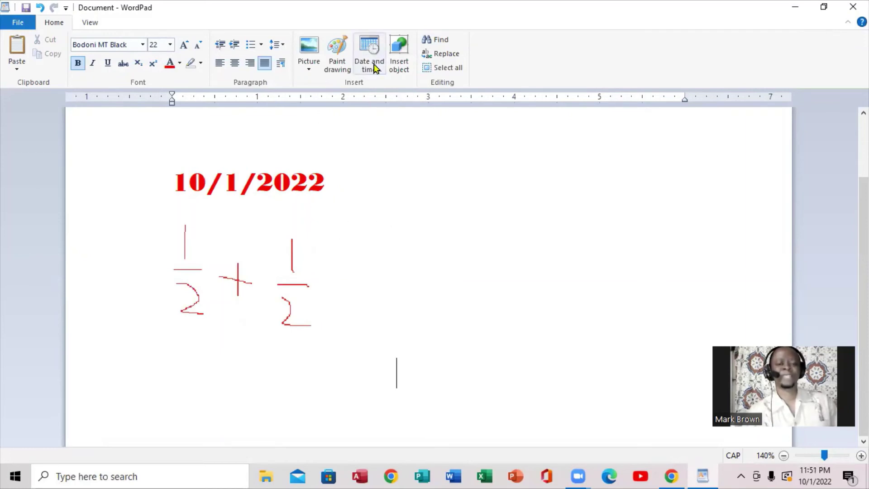
click(306, 71)
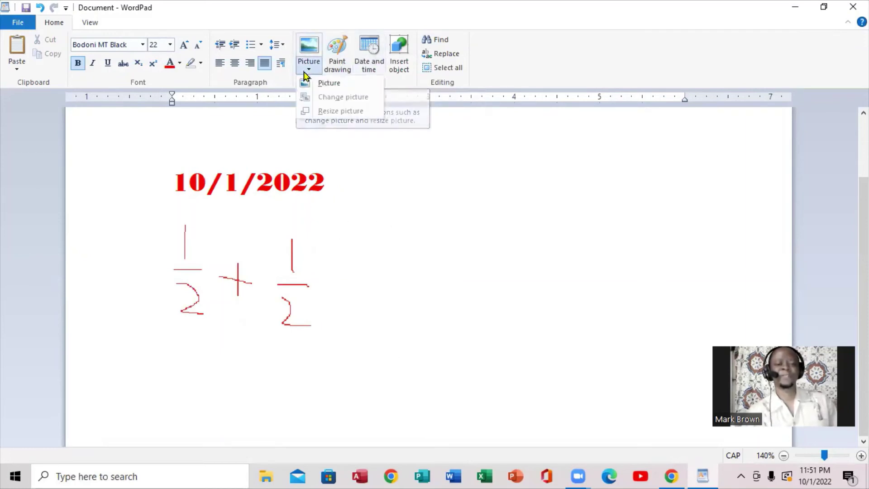
click(347, 86)
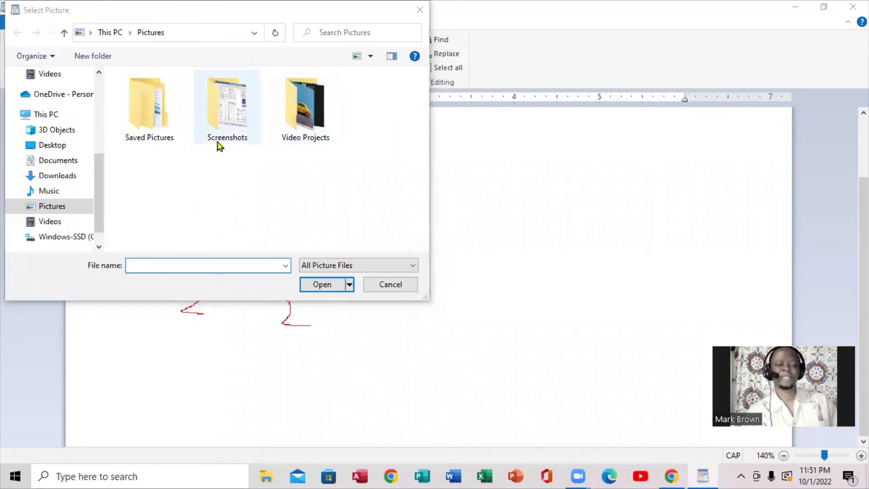
scroll(104, 101, up, 5)
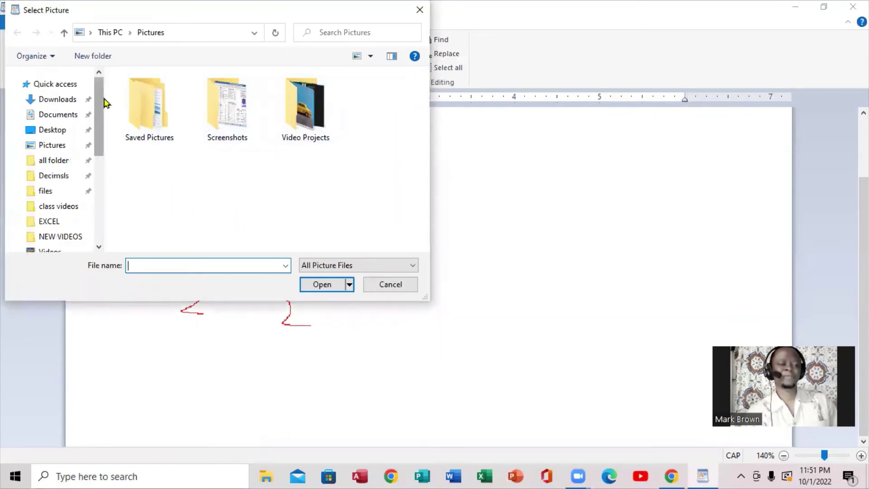
click(61, 131)
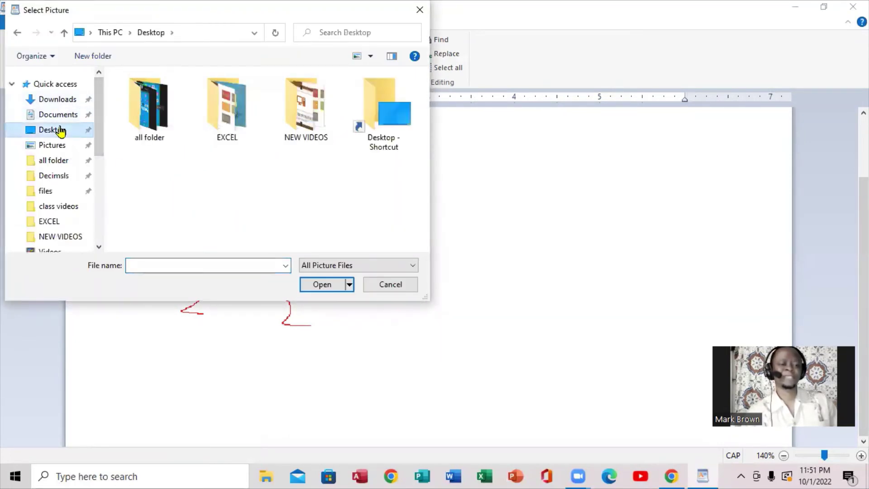
click(154, 127)
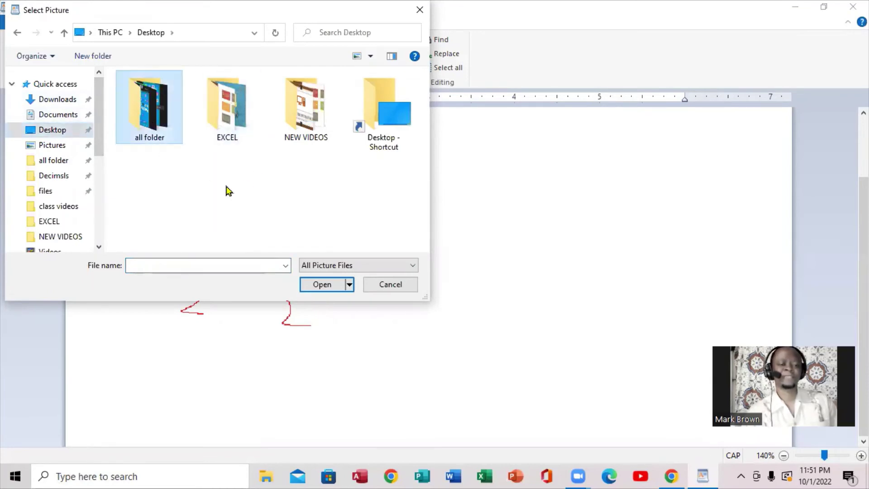
click(321, 287)
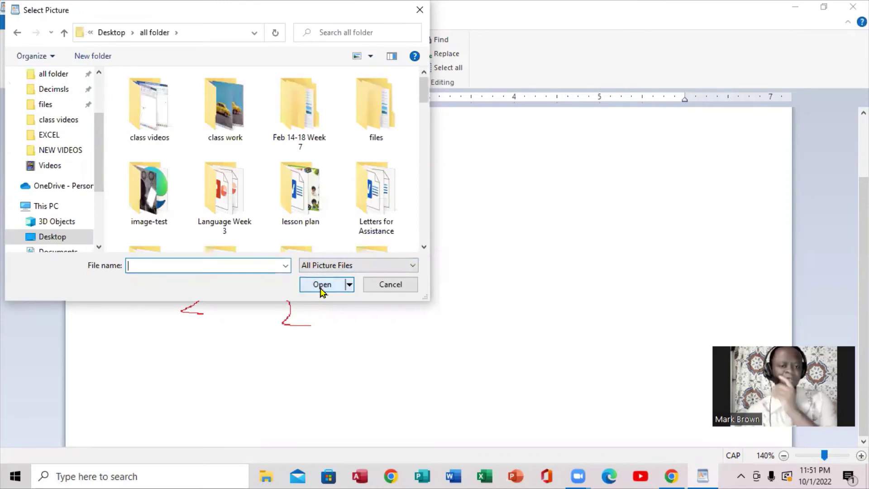
Enlarge the chooser window and insert the gh picture into the document.
click(423, 247)
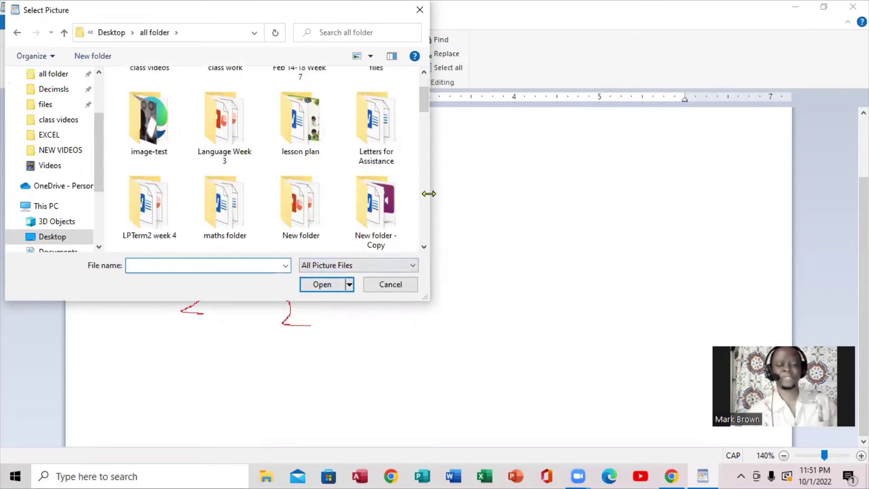
drag(755, 191, 757, 191)
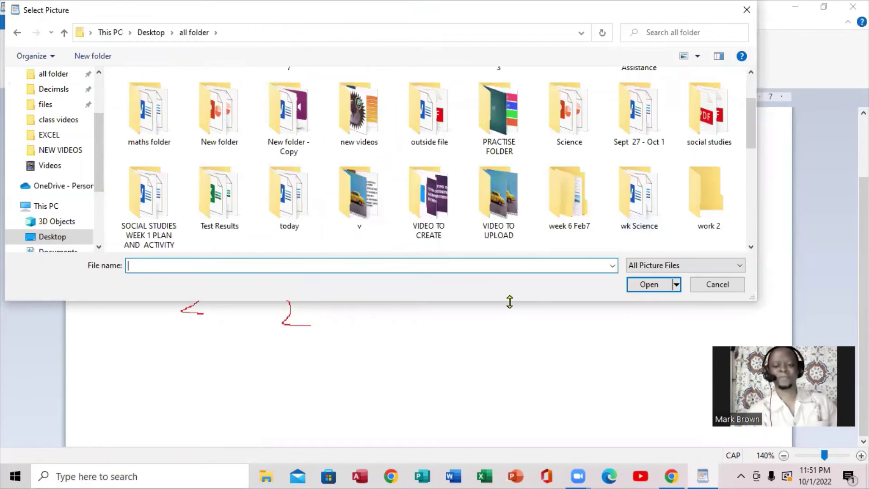
drag(509, 301, 509, 399)
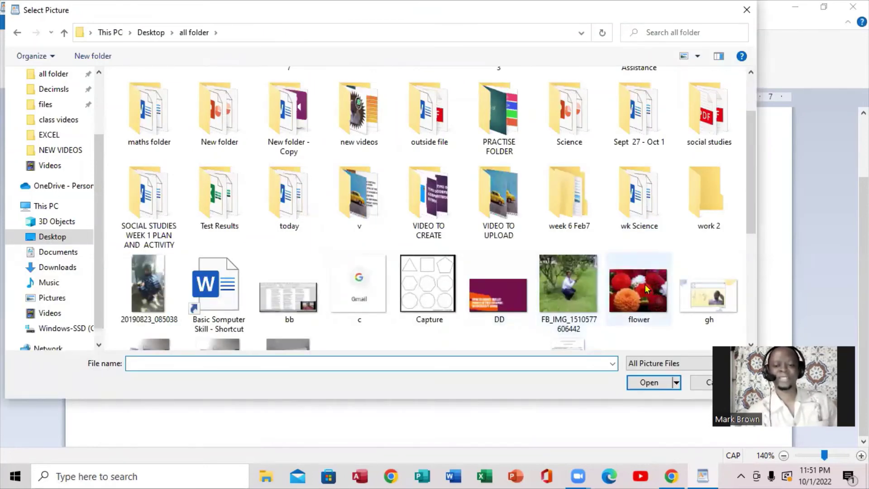
click(722, 299)
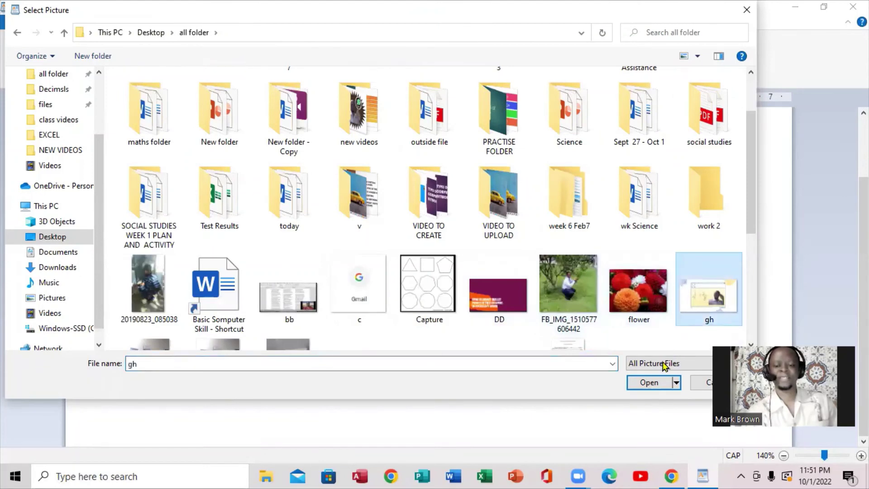
click(648, 381)
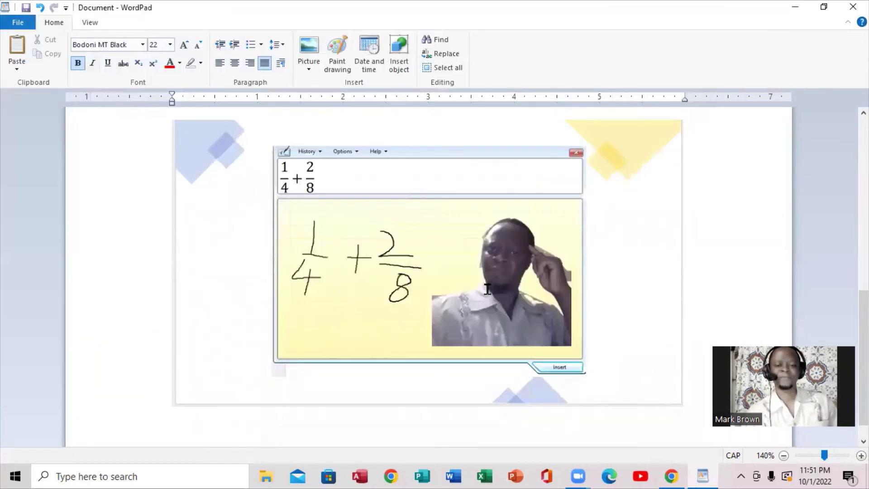
Resize the gh picture down to about half its original size.
click(484, 254)
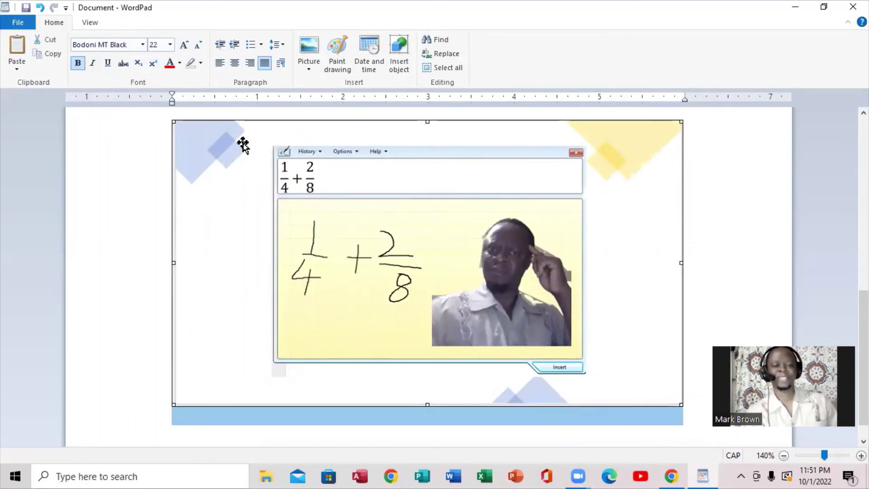
drag(173, 121, 418, 257)
click(479, 258)
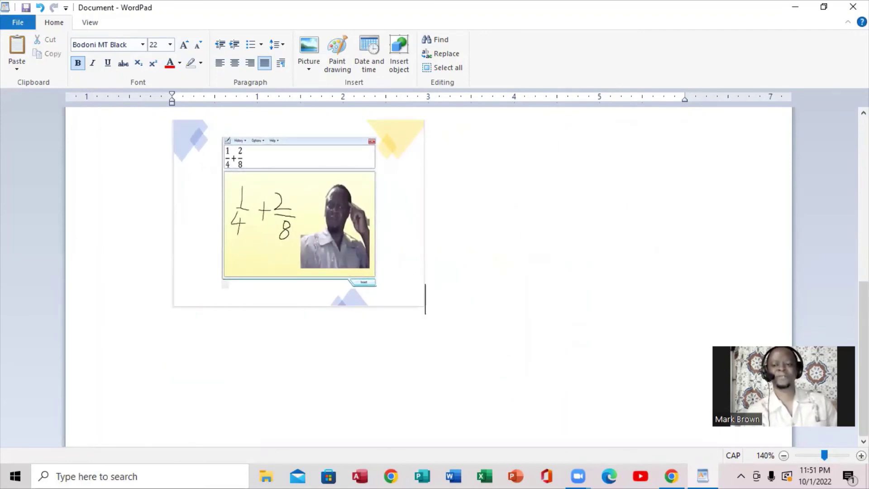
Scroll back up to review the date and fraction drawing, leaving nothing selected.
key(ctrl+v)
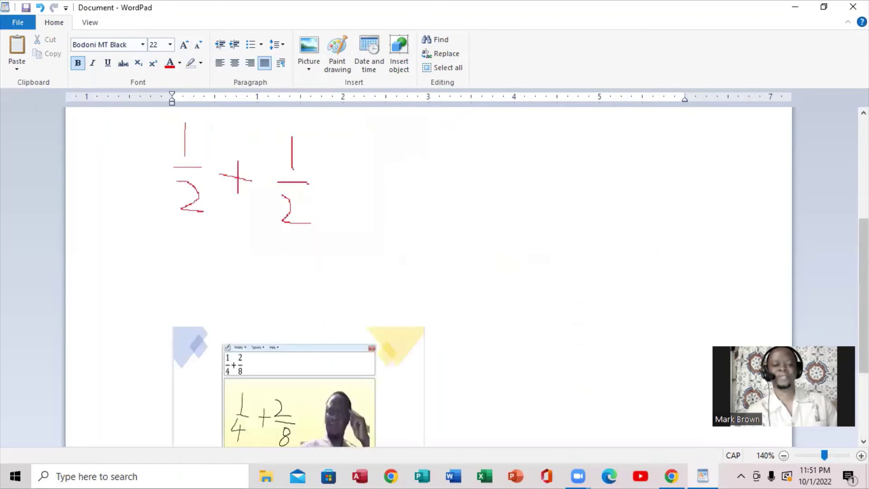
scroll(428, 276, up, 5)
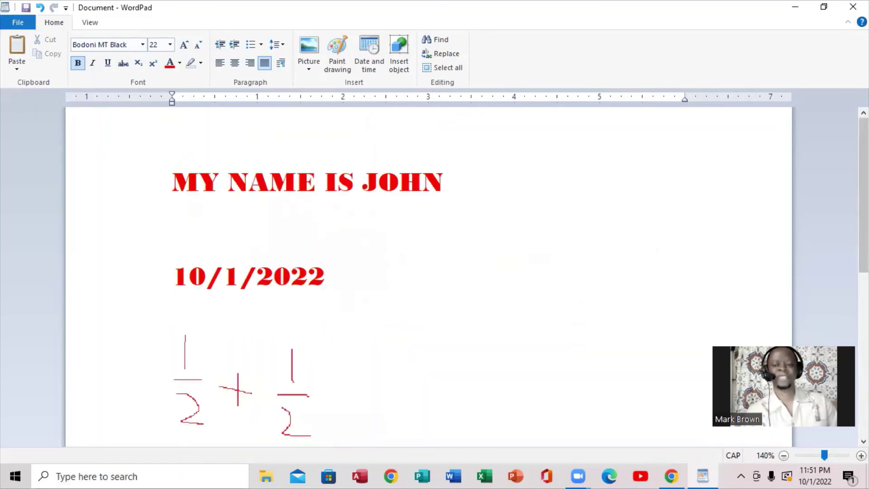
key(shift+Down)
key(shift+Down)
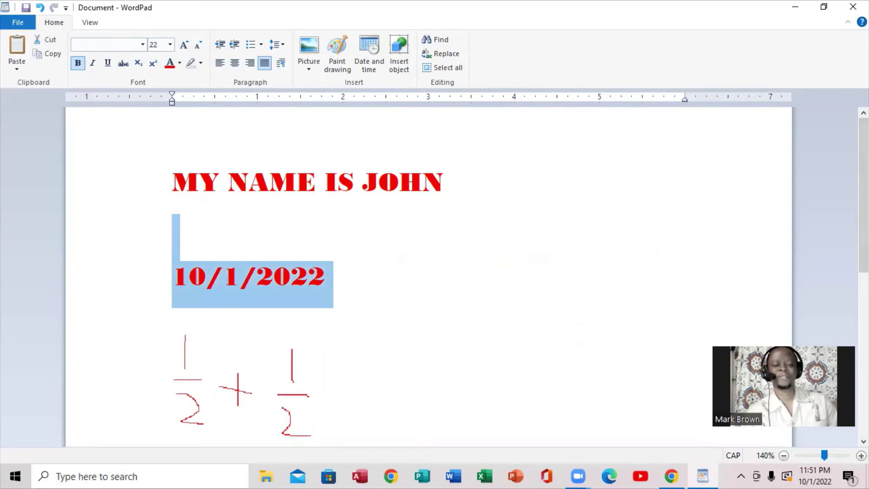
scroll(428, 276, down, 8)
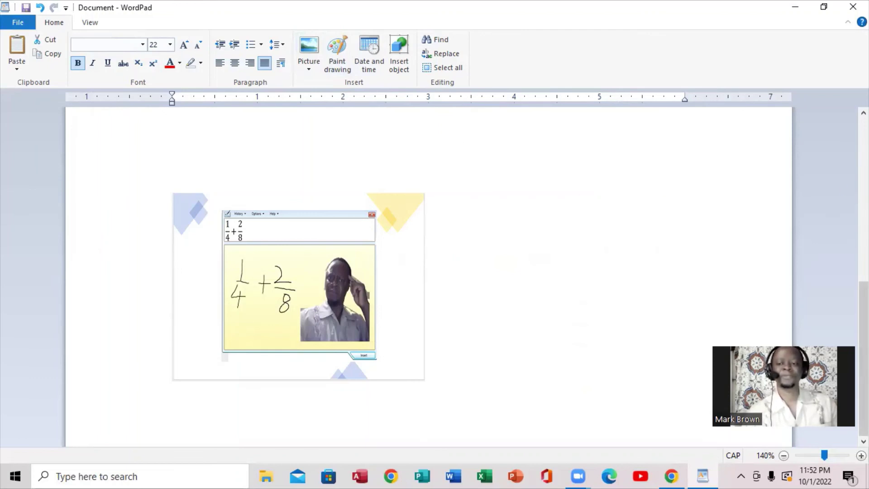
scroll(428, 276, up, 5)
scroll(429, 276, up, 3)
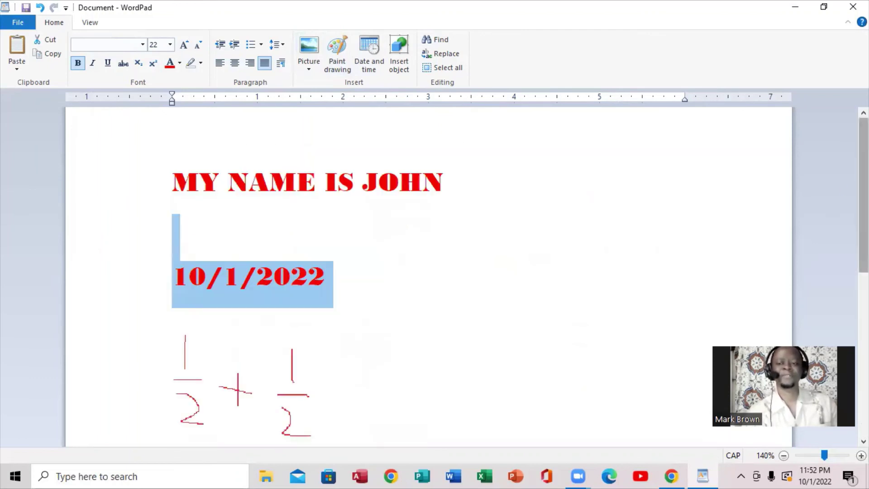
click(556, 286)
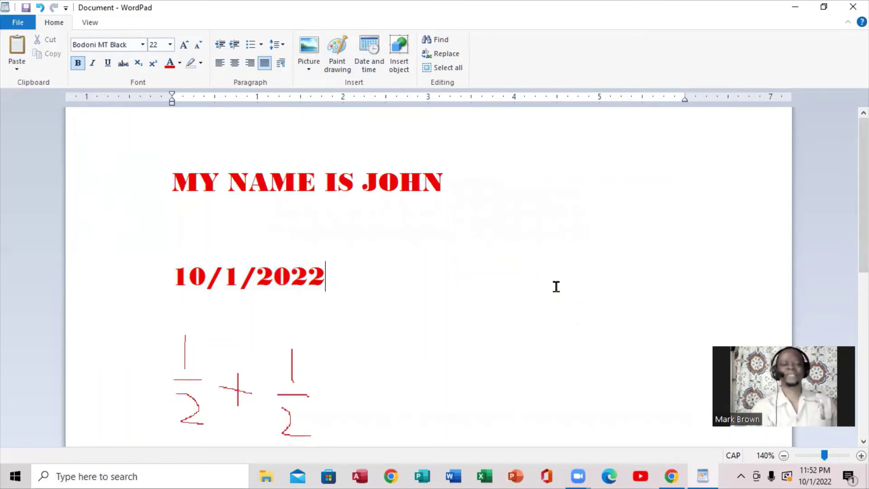
Start saving a copy of the document as a Rich Text document.
click(19, 23)
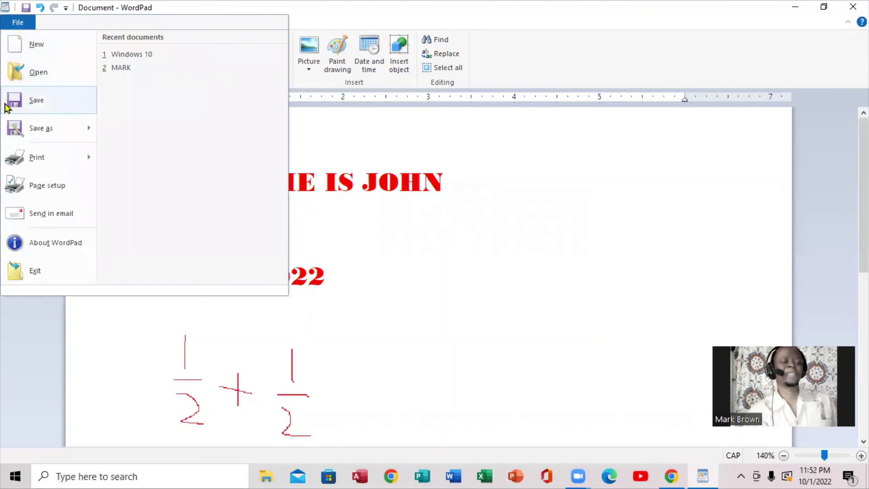
mouse_move(58, 131)
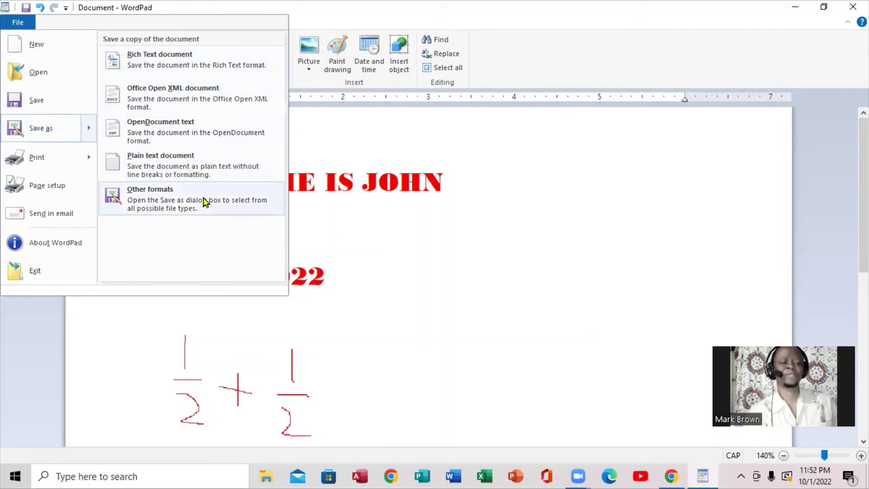
click(170, 65)
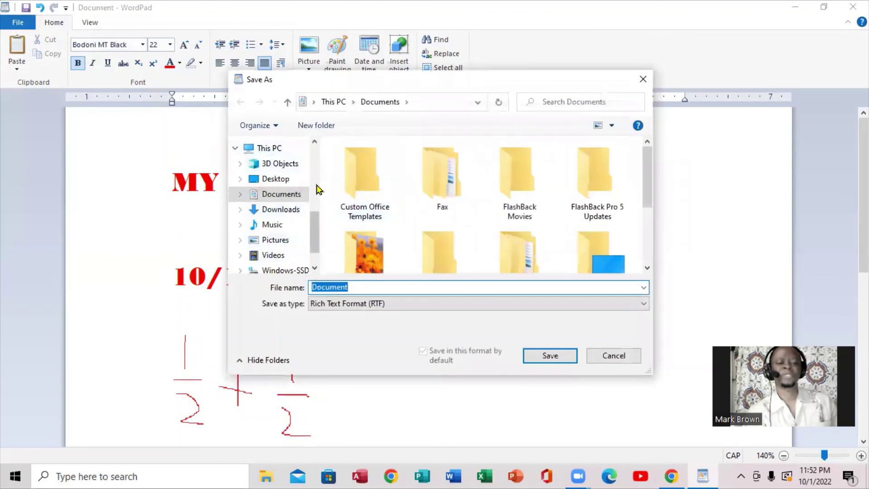
click(317, 164)
click(317, 164)
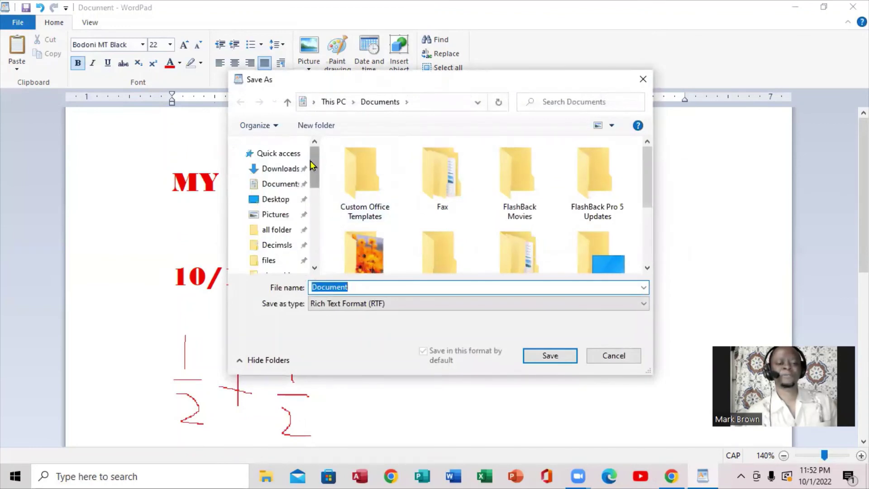
Save it to the Desktop as 'MY WORDPD' and minimize WordPad.
click(281, 201)
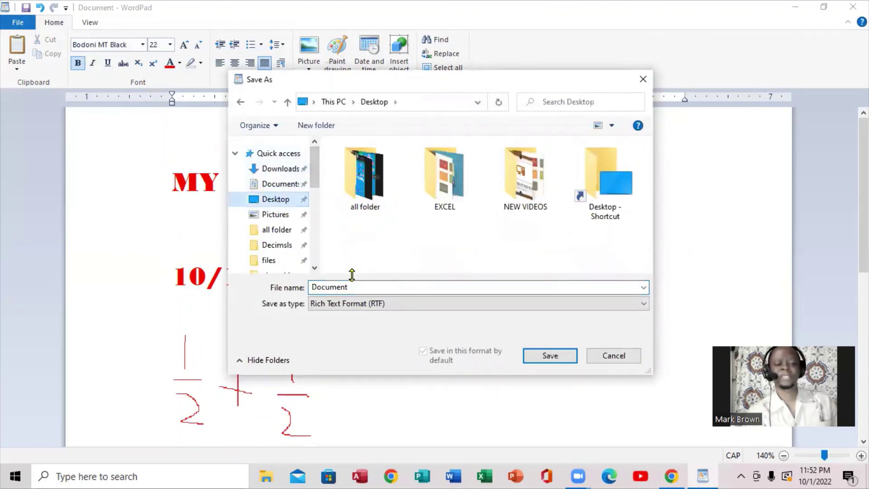
text(M)
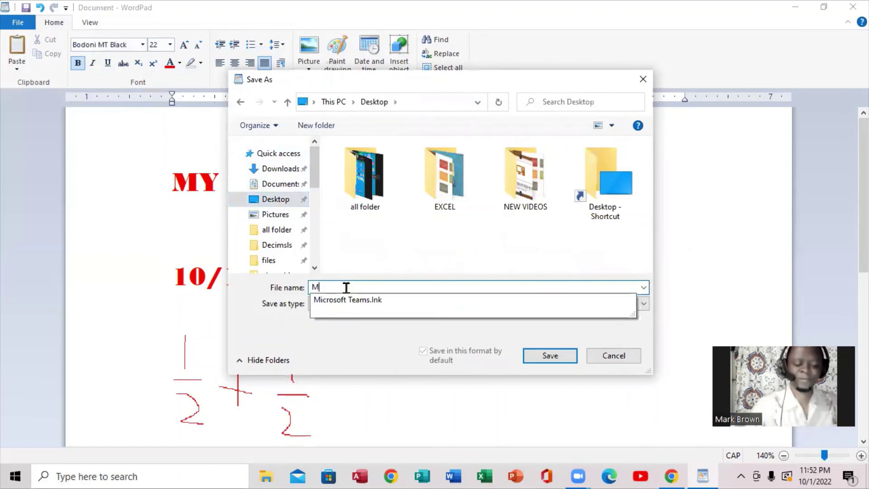
text(Y WORDPD)
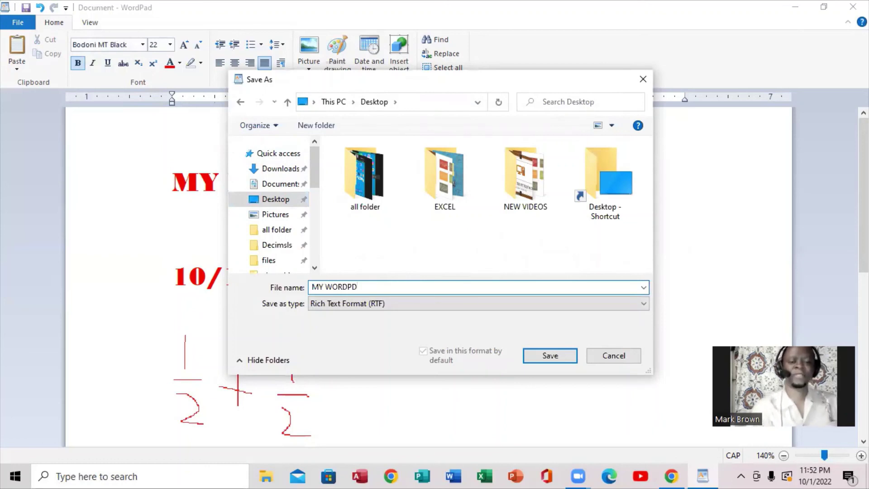
click(550, 356)
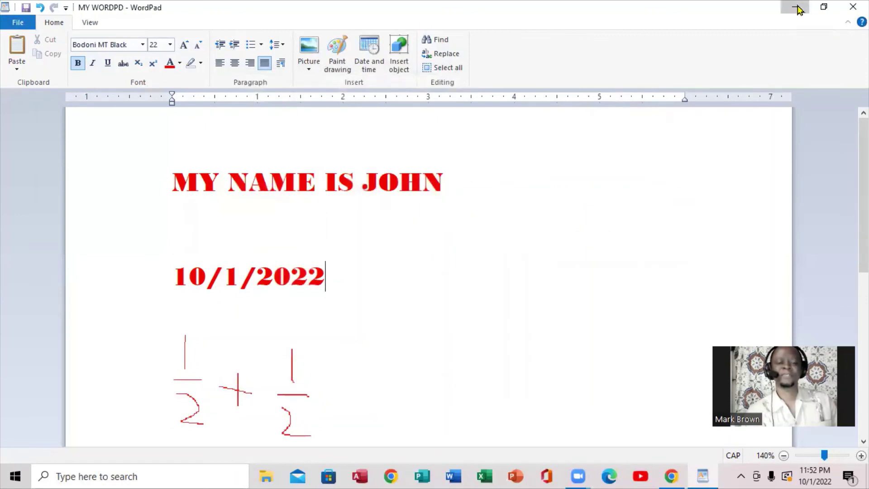
click(796, 8)
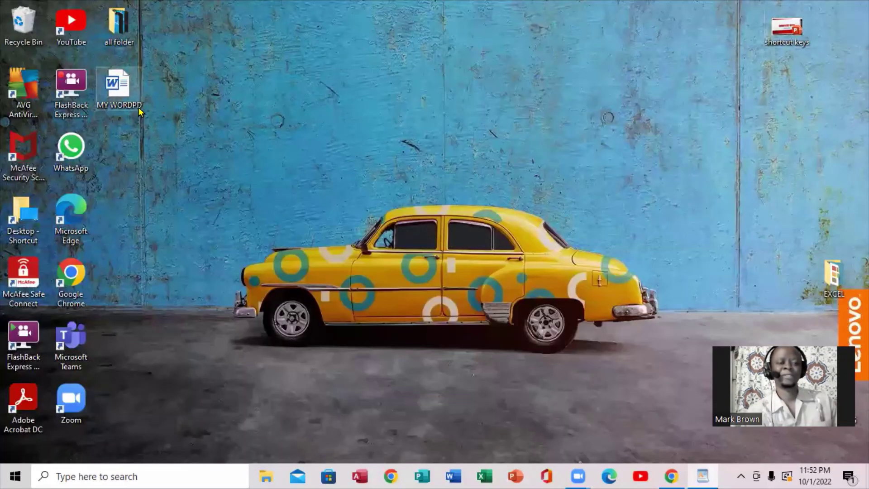